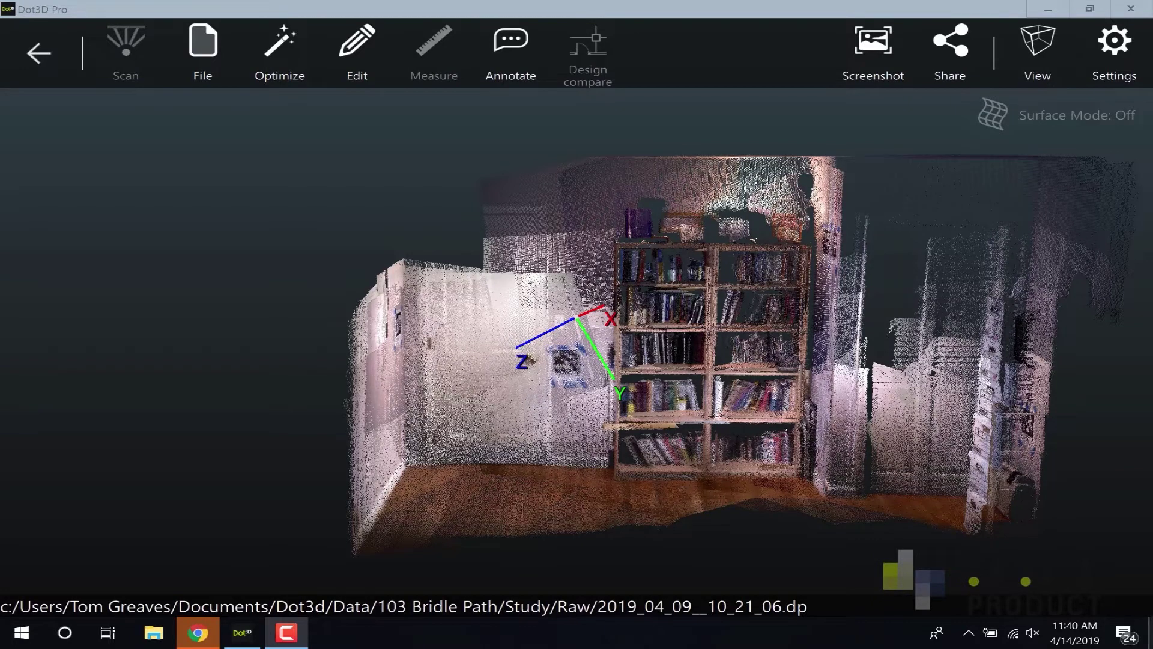
Step: Start the Targeting Wizard for the open scan and proceed with AprilTag targets as the target type
{"action": "left_click", "coordinate": [348, 54]}
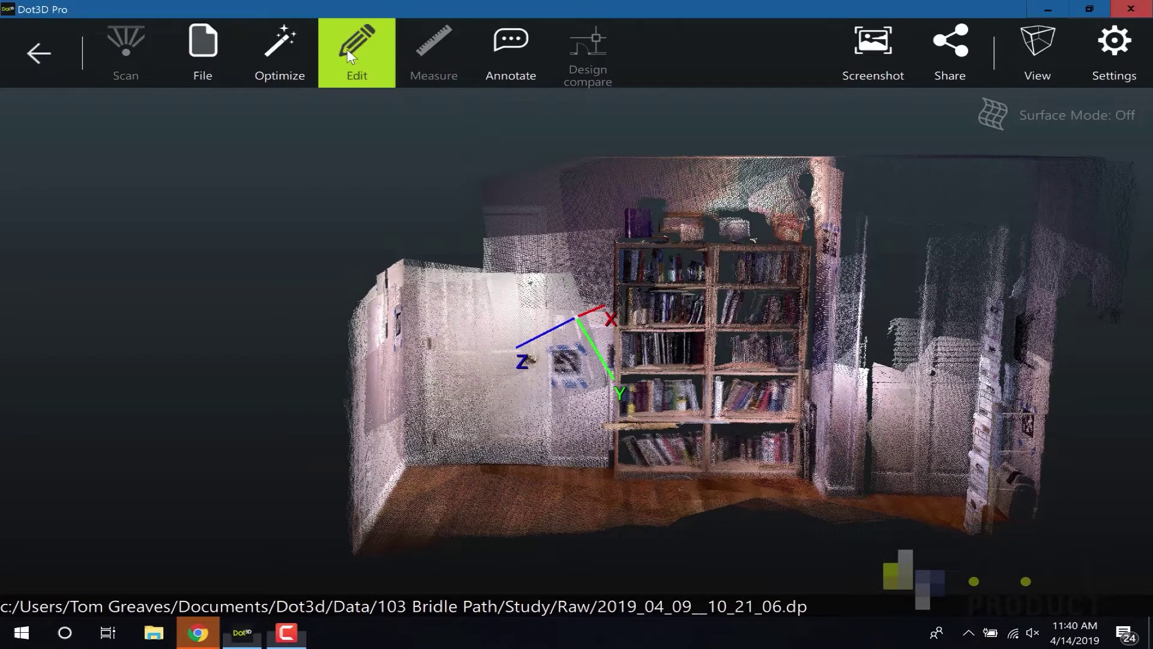
{"action": "left_click", "coordinate": [355, 75]}
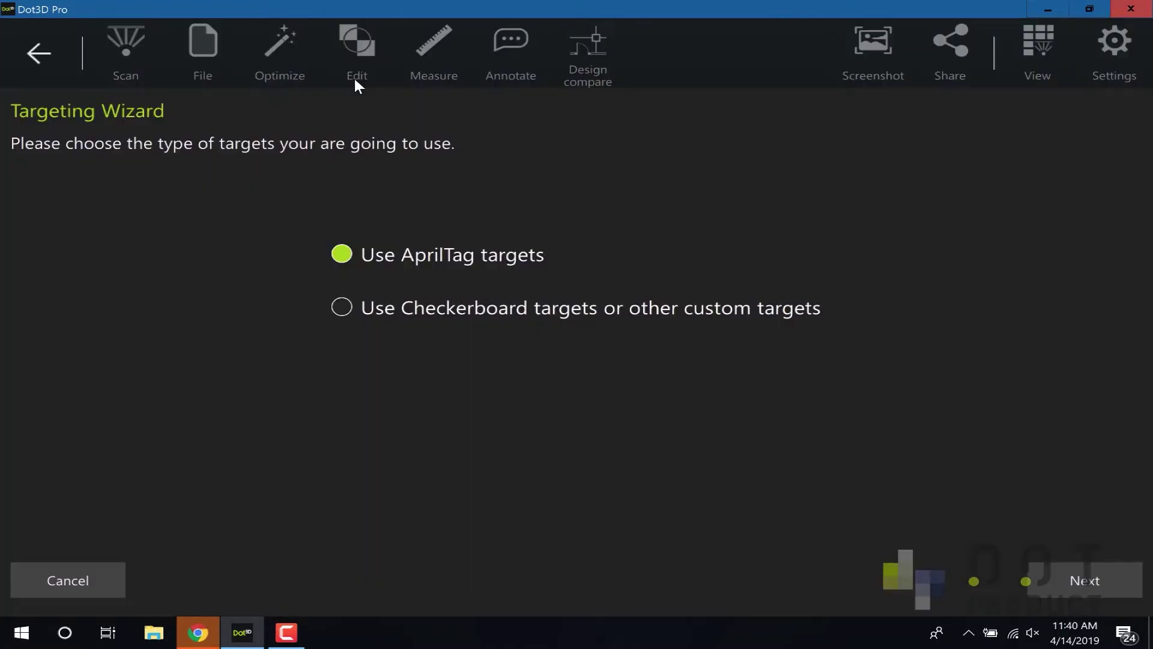
{"action": "left_click", "coordinate": [1117, 580]}
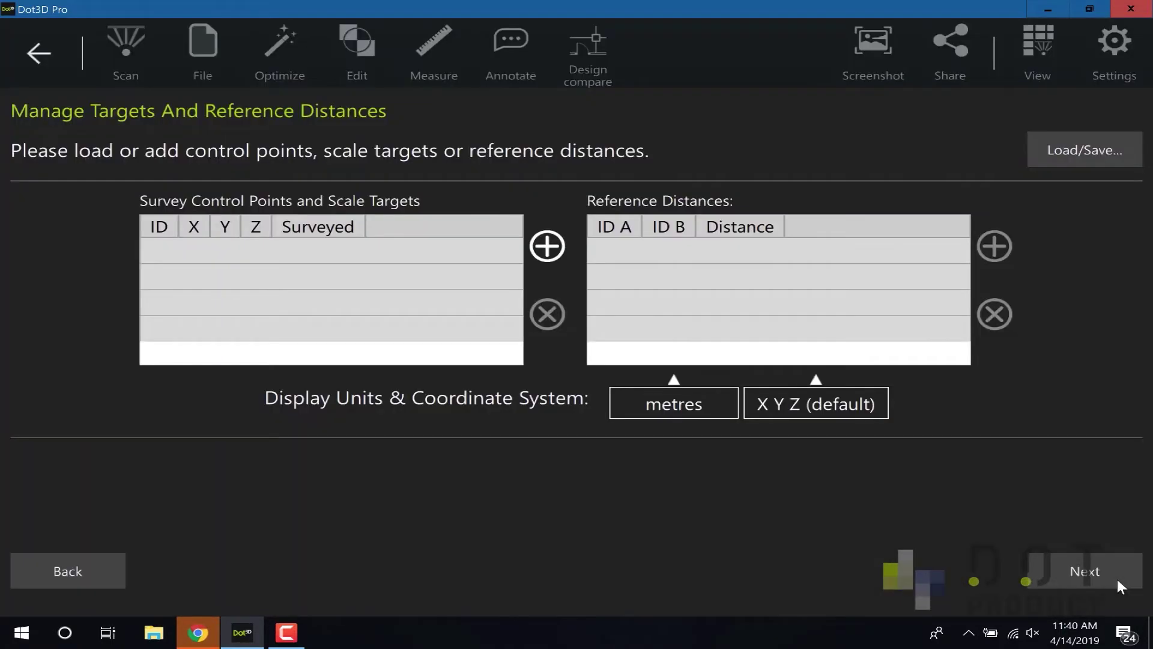
Step: Load the control target file 103BridleStudyControl4.csv from the Study/Control folder, using metres and the X Y Z (default/right handed) coordinate system
{"action": "left_click", "coordinate": [1064, 149]}
{"action": "left_click", "coordinate": [1061, 176]}
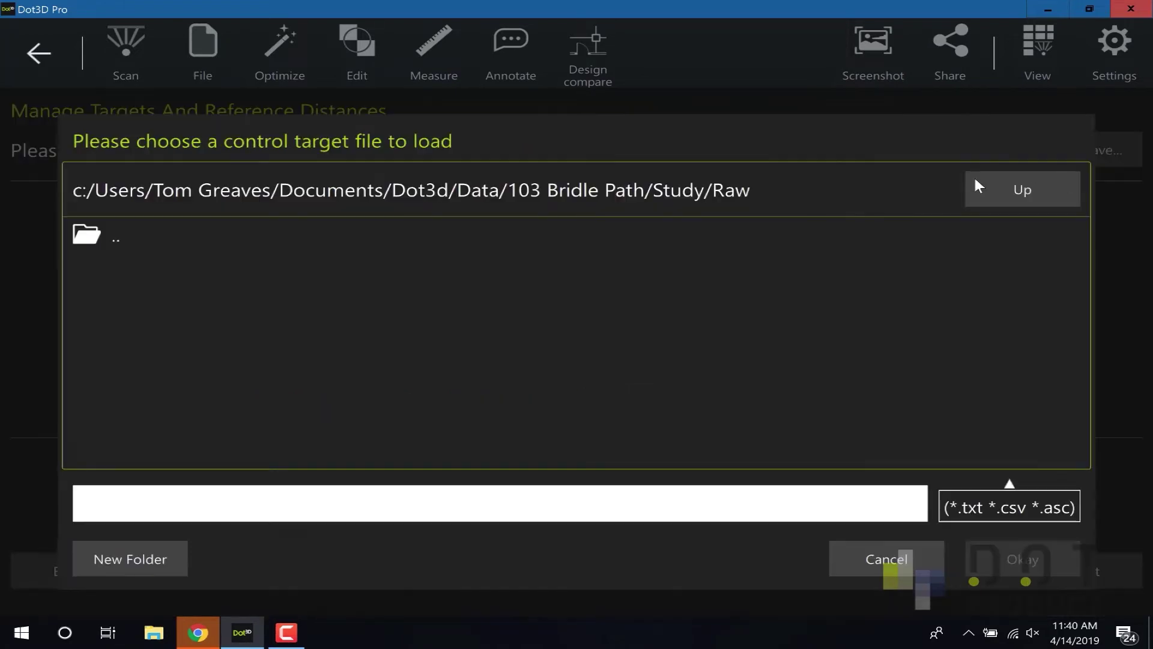
{"action": "double_click", "coordinate": [111, 240]}
{"action": "double_click", "coordinate": [124, 272]}
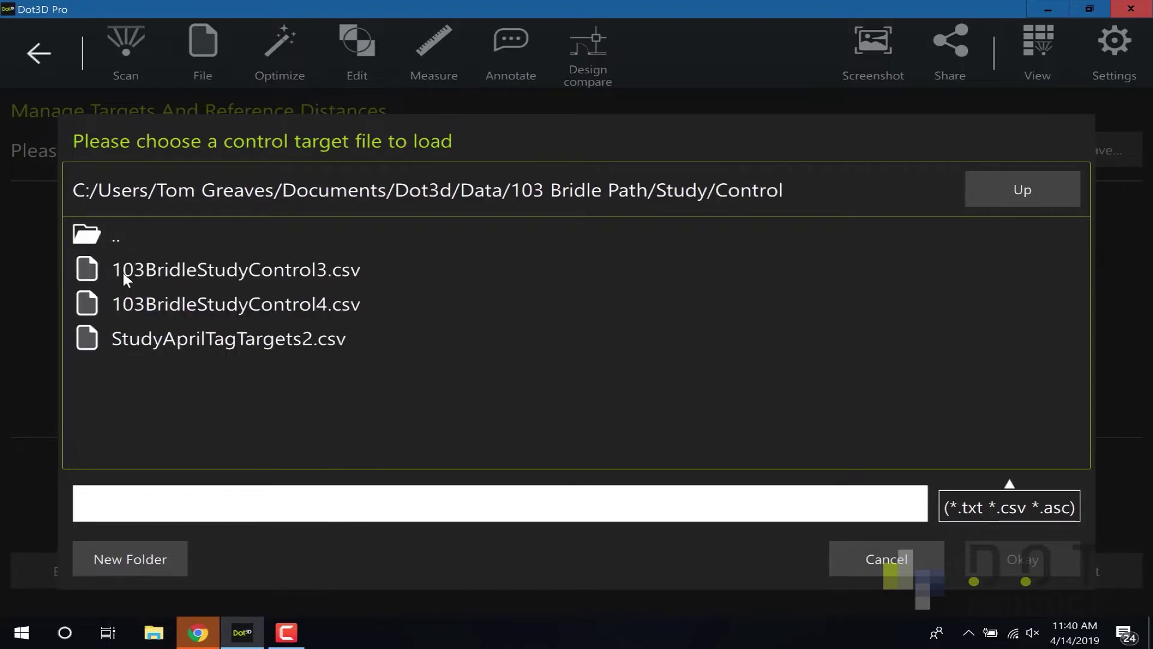
{"action": "left_click", "coordinate": [138, 311]}
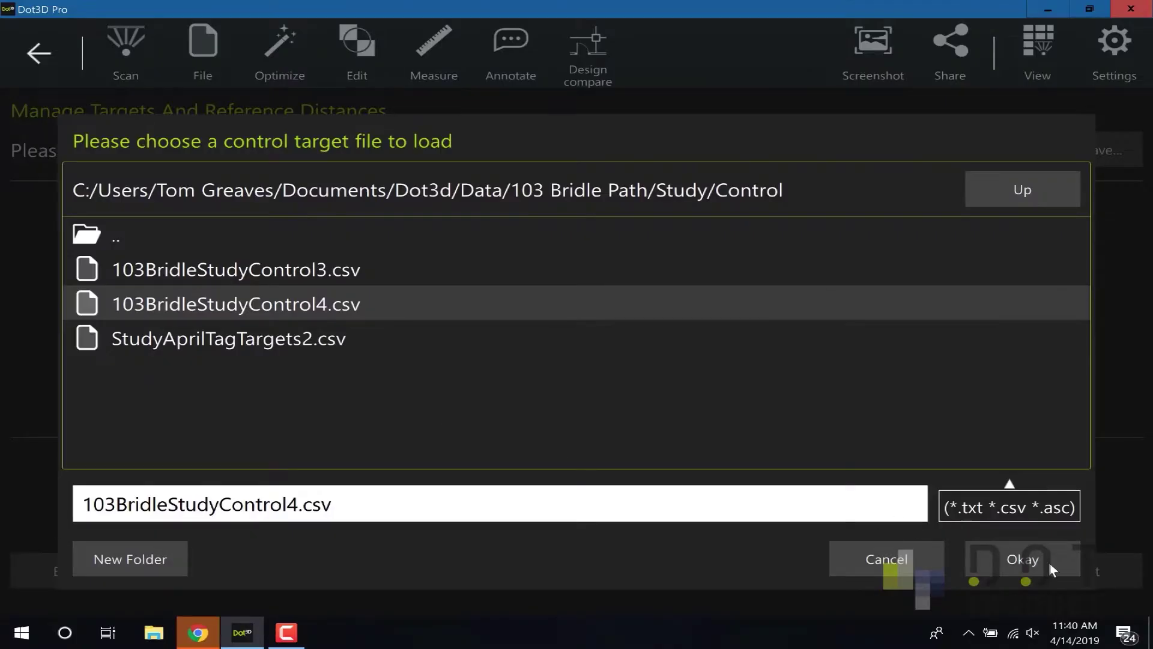
{"action": "left_click", "coordinate": [1048, 561]}
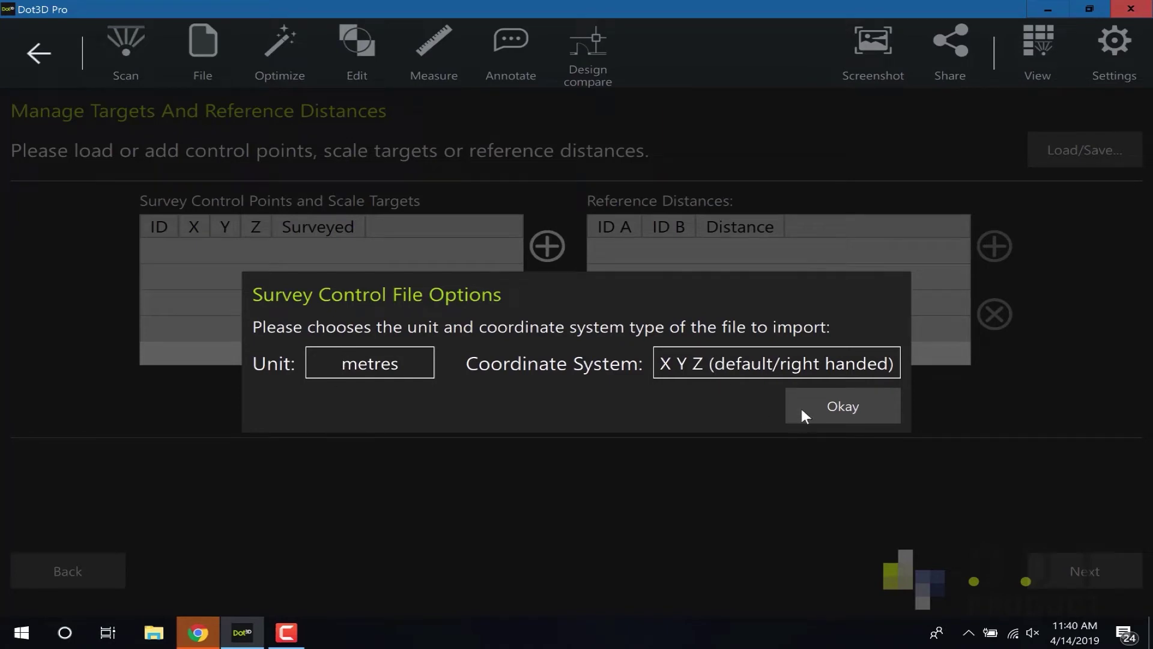
{"action": "left_click", "coordinate": [838, 409]}
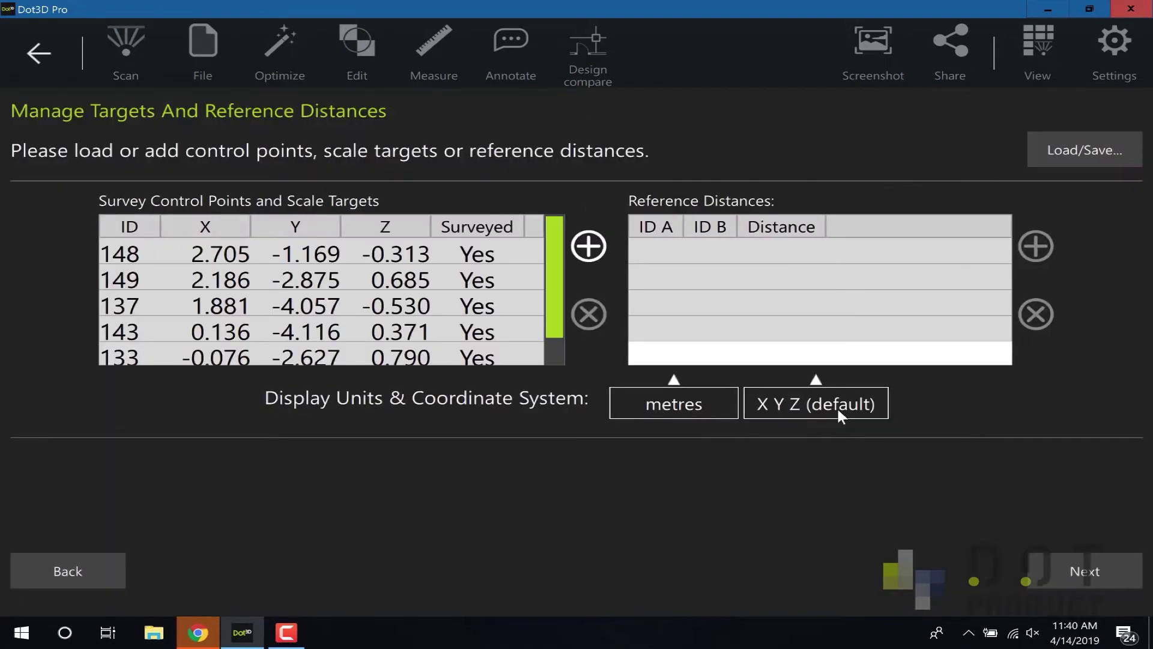
Step: Begin a new surveyed control target in the survey control points list and name it 256
{"action": "left_click_drag", "start_coordinate": [555, 239], "coordinate": [556, 341]}
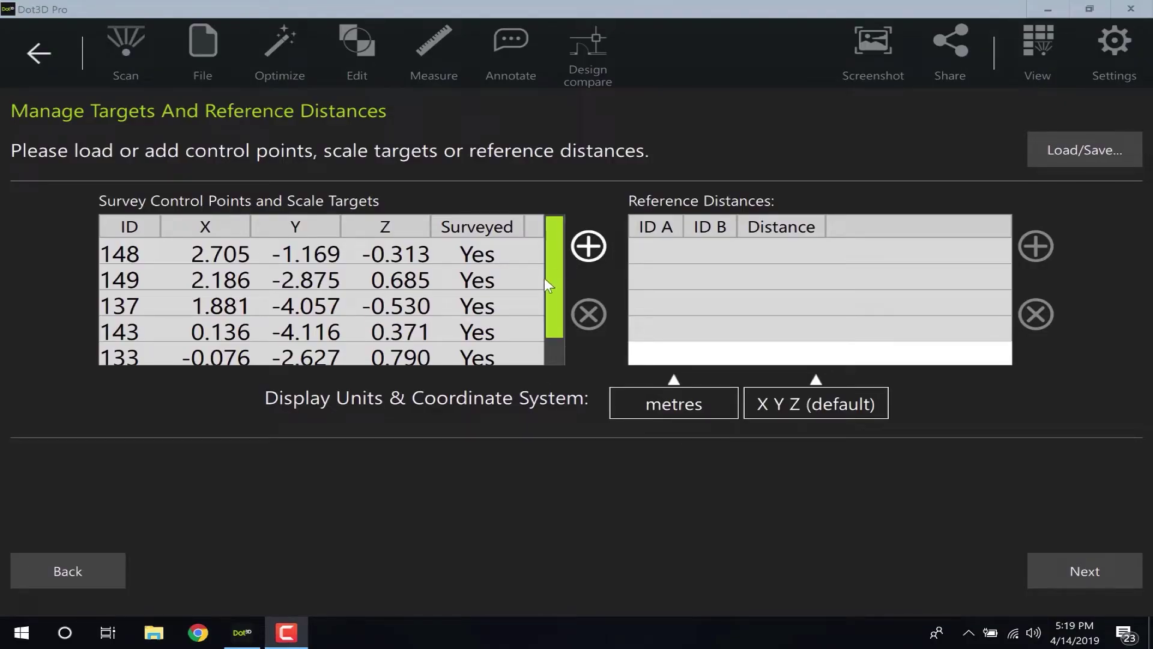
{"action": "left_click_drag", "start_coordinate": [553, 287], "coordinate": [556, 382]}
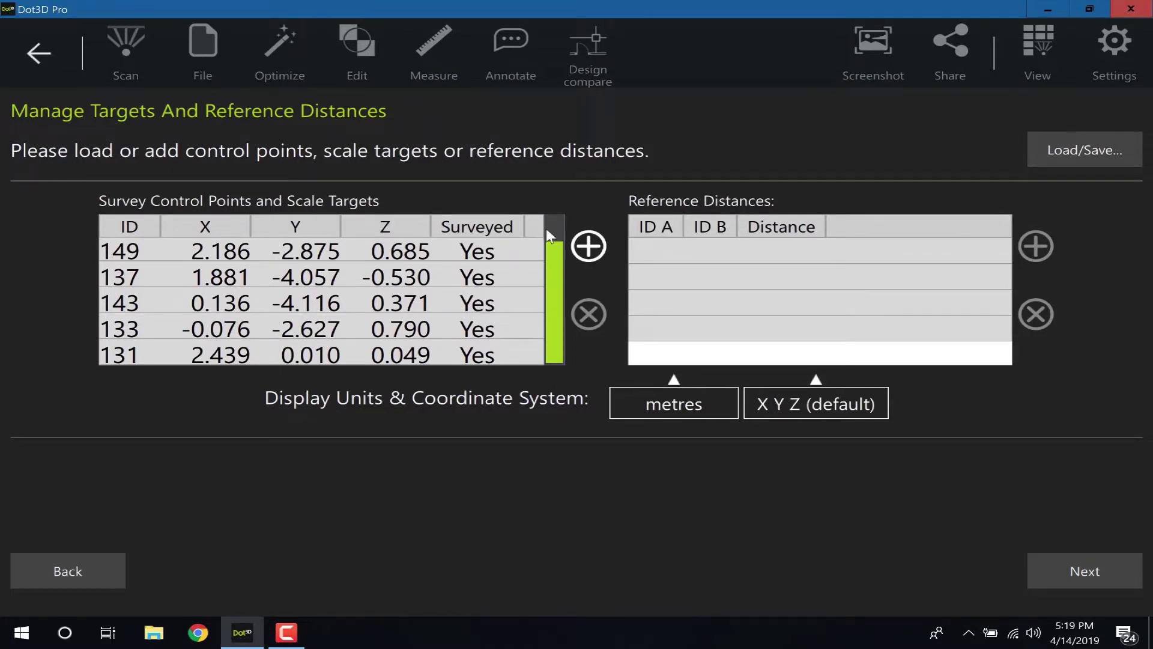
{"action": "left_click", "coordinate": [588, 248]}
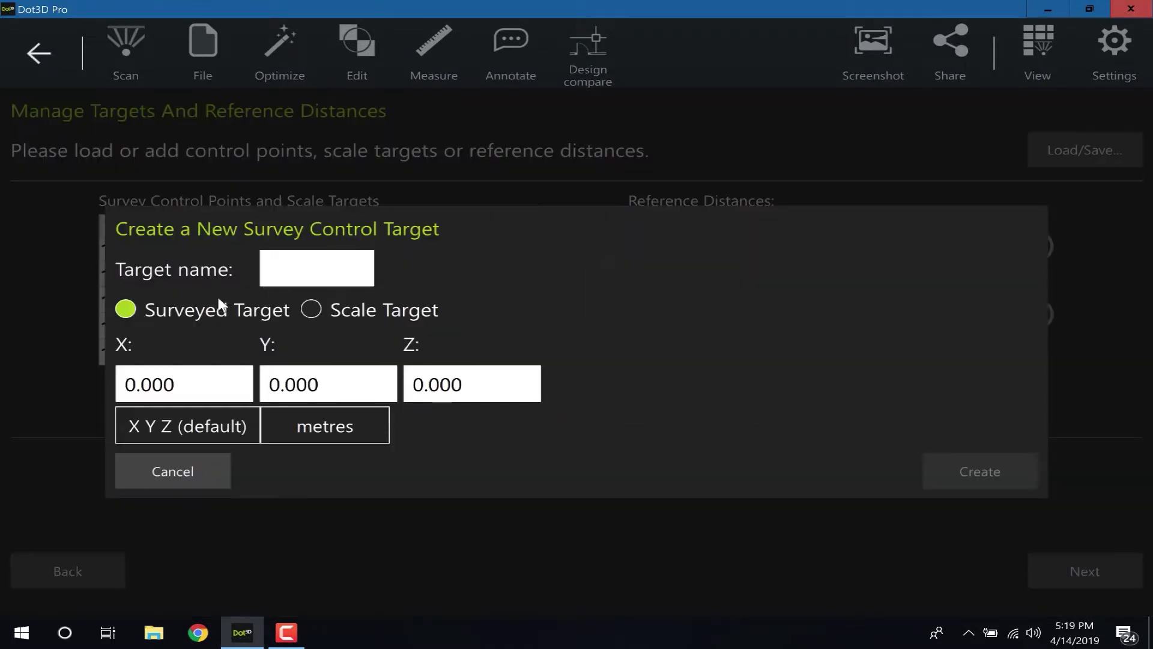
{"action": "left_click", "coordinate": [329, 264]}
{"action": "type", "text": "256"}
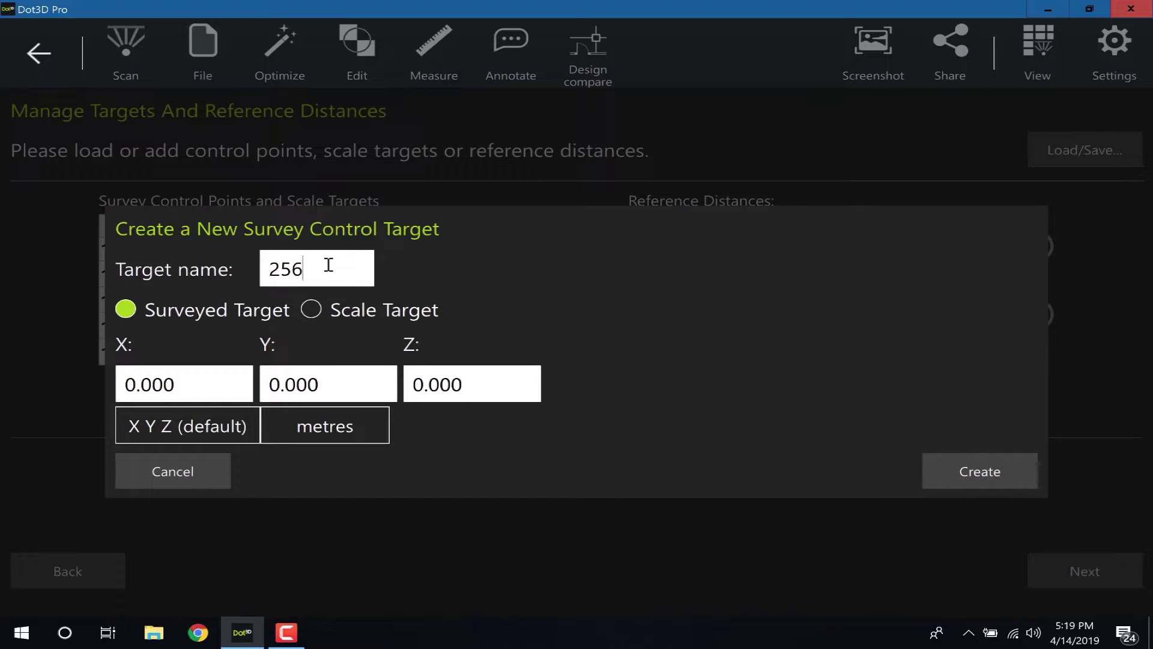
Step: Set the new target's coordinates to X 1.000, Y 2.000, Z 3.000 in metres and create it
{"action": "left_click_drag", "start_coordinate": [175, 377], "coordinate": [40, 394]}
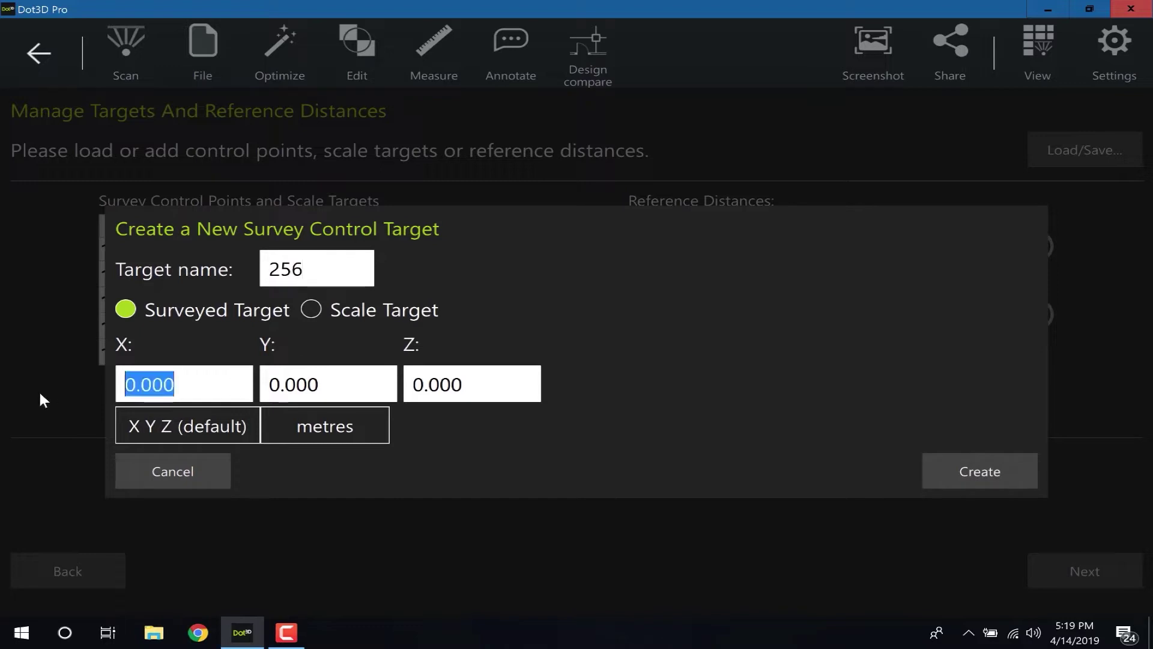
{"action": "type", "text": "1."}
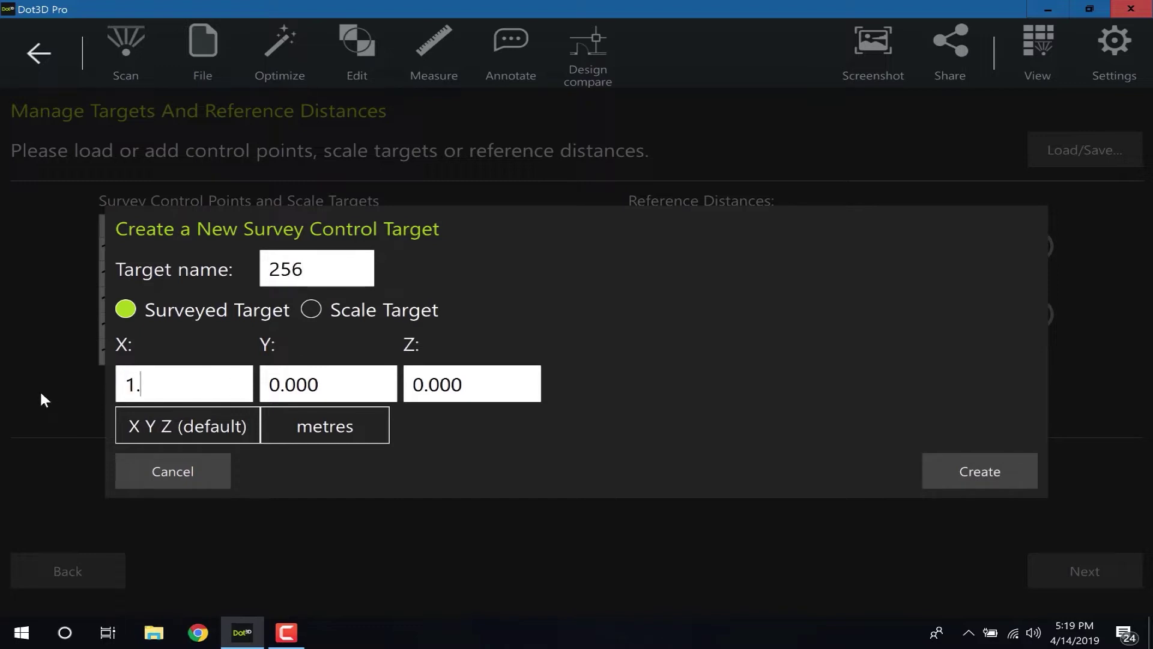
{"action": "type", "text": "000"}
{"action": "left_click_drag", "start_coordinate": [315, 383], "coordinate": [178, 378]}
{"action": "type", "text": "2"}
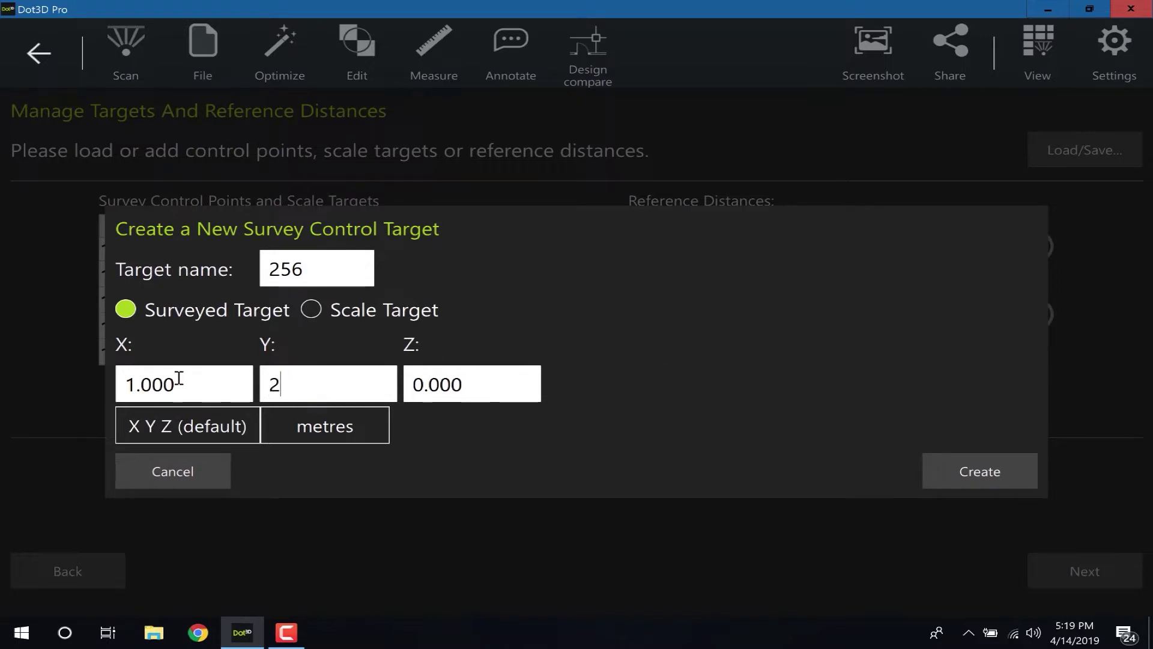
{"action": "type", "text": ".000"}
{"action": "left_click_drag", "start_coordinate": [514, 381], "coordinate": [286, 380]}
{"action": "type", "text": "3"}
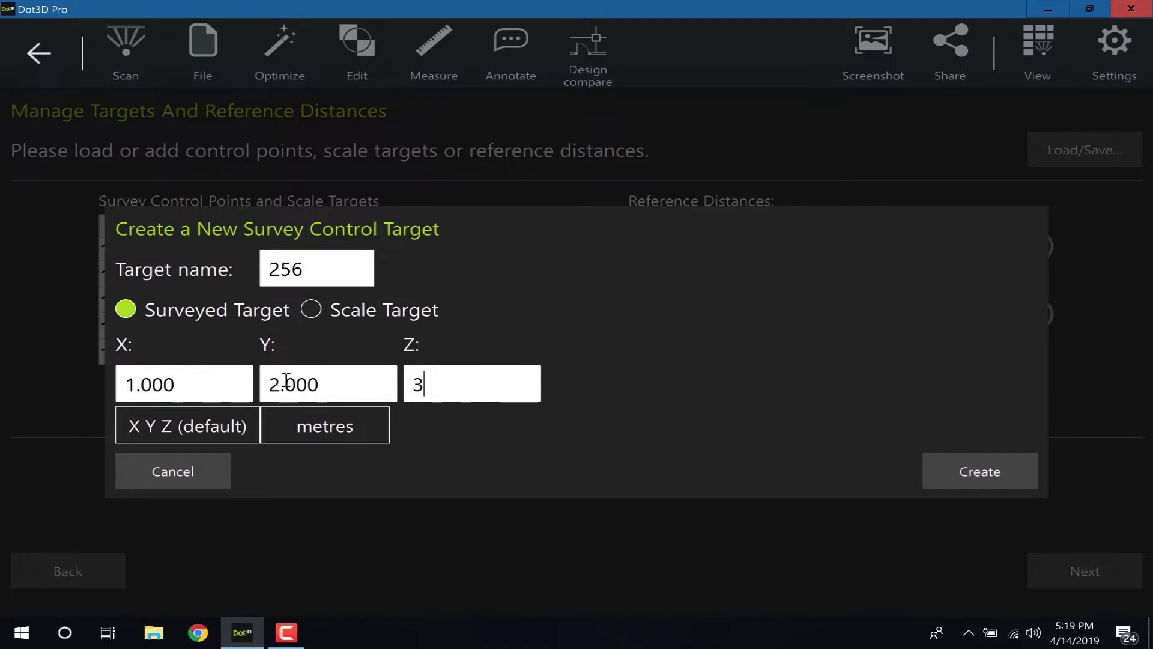
{"action": "type", "text": ".000"}
{"action": "left_click", "coordinate": [318, 424]}
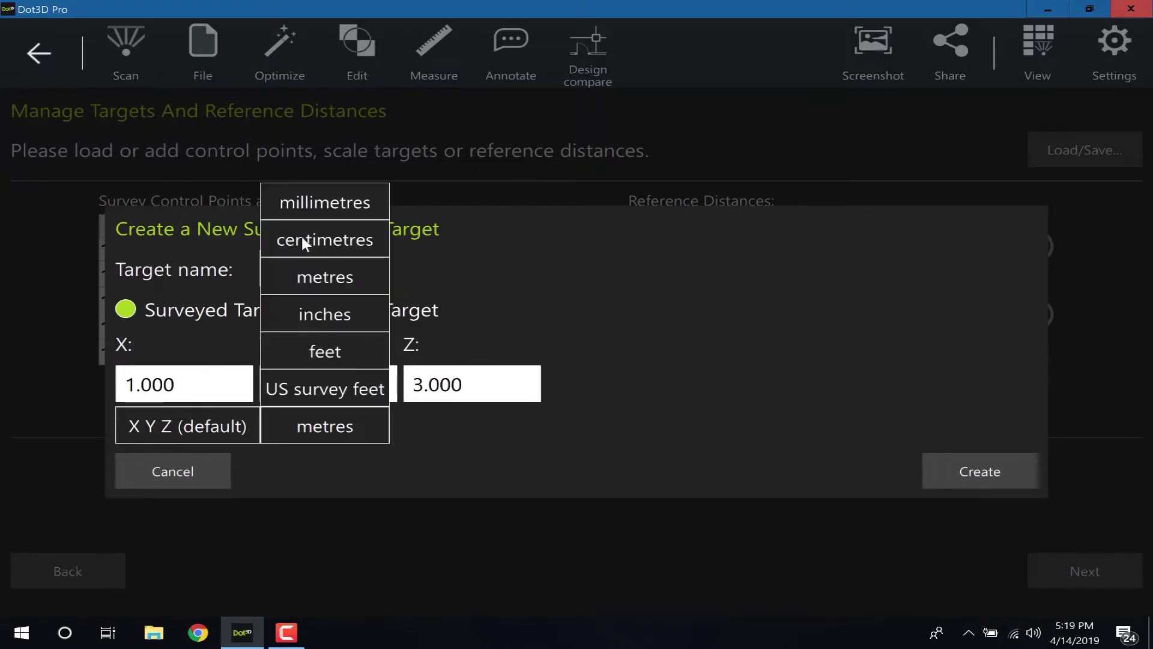
{"action": "left_click", "coordinate": [300, 278]}
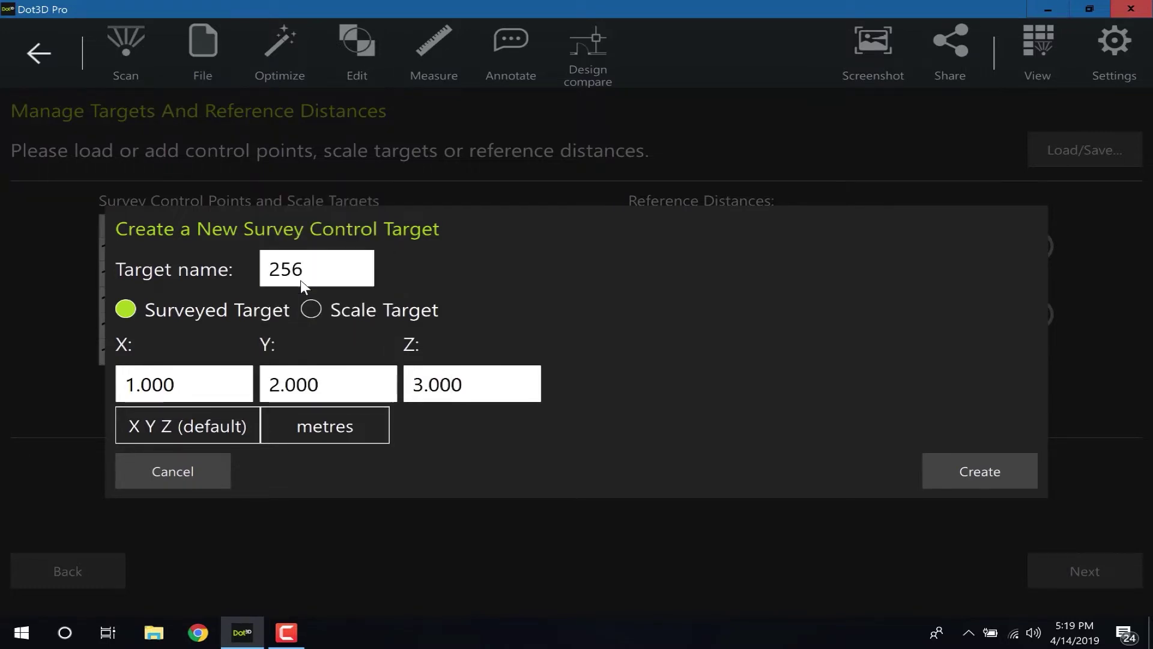
{"action": "left_click", "coordinate": [984, 475]}
Step: Delete surveyed target 256 from the survey control points list
{"action": "left_click_drag", "start_coordinate": [551, 255], "coordinate": [551, 356]}
{"action": "left_click", "coordinate": [117, 358]}
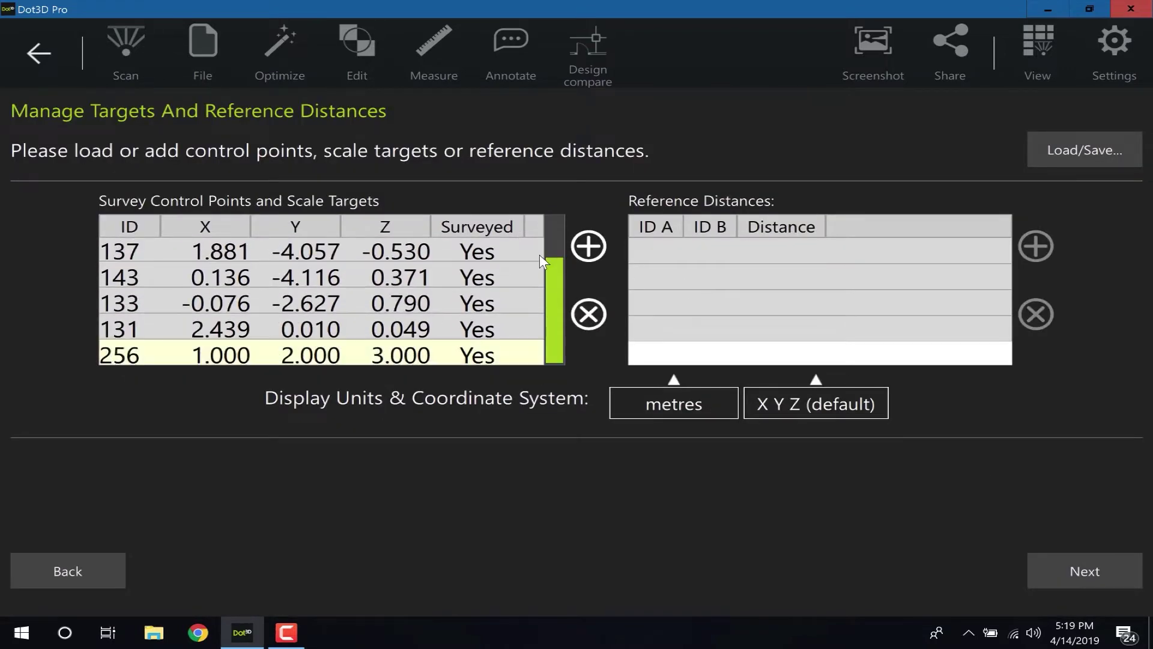
{"action": "left_click", "coordinate": [583, 317]}
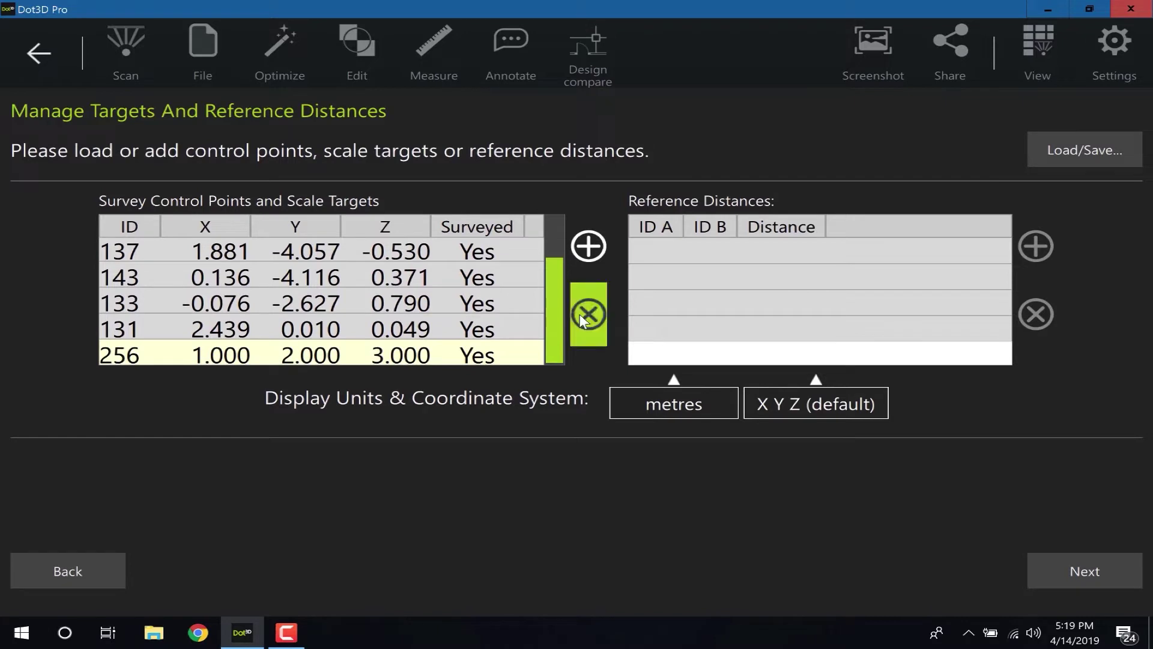
Step: Create a scale target named 256 in the survey control points and scale targets list
{"action": "left_click", "coordinate": [589, 245]}
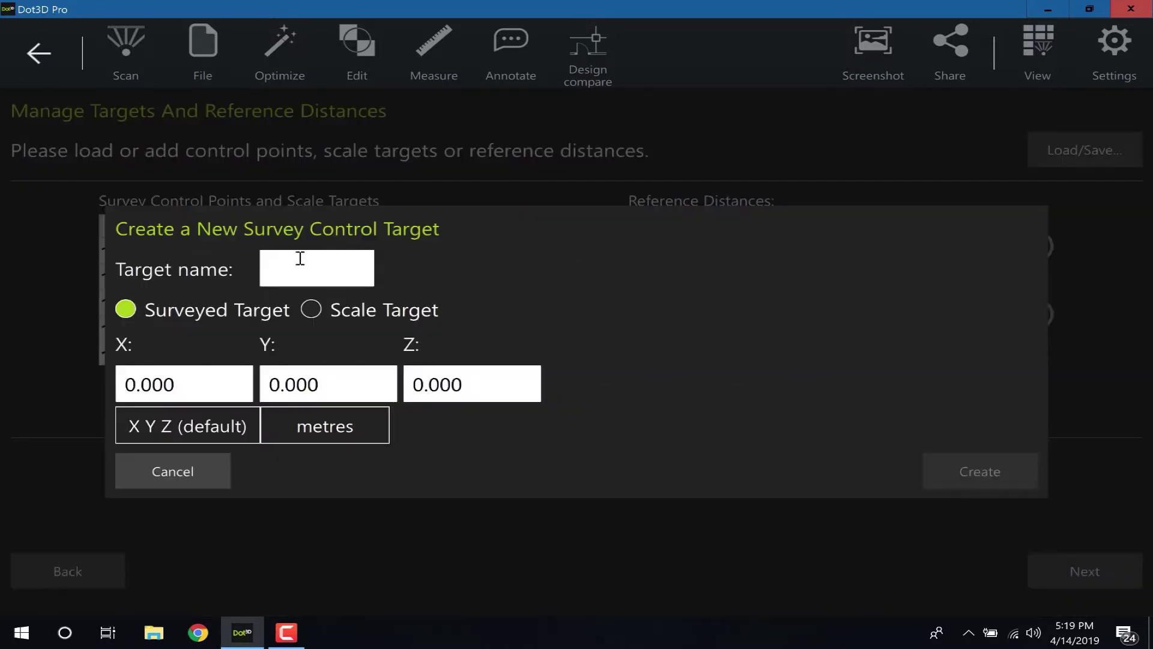
{"action": "left_click", "coordinate": [314, 306]}
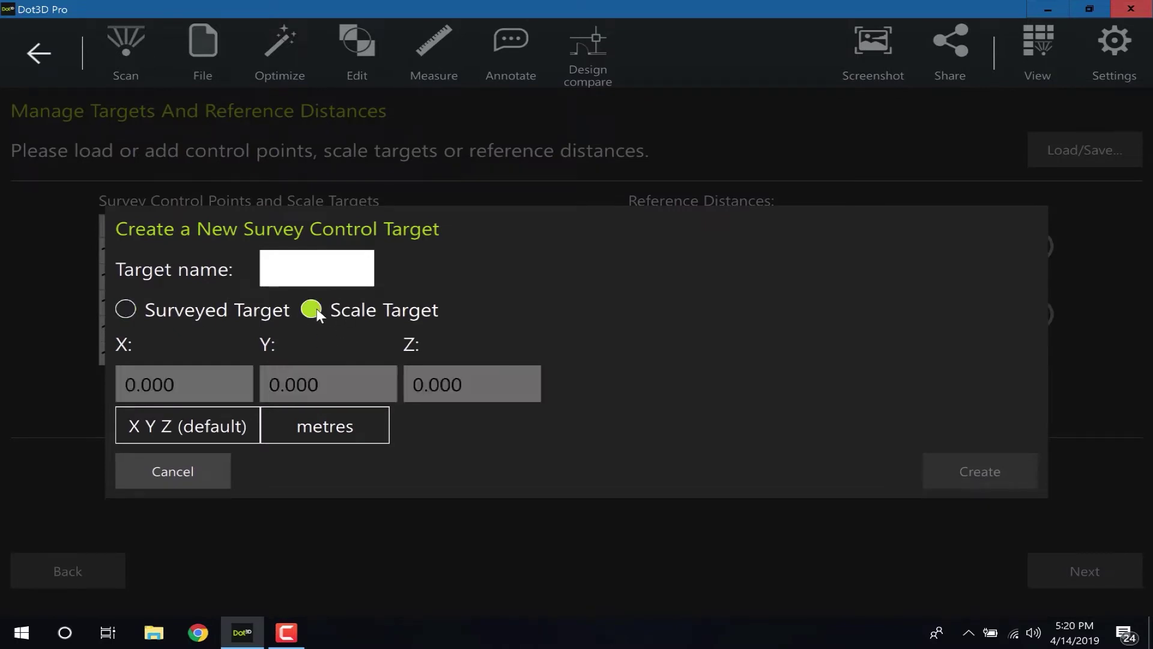
{"action": "left_click", "coordinate": [306, 263]}
{"action": "type", "text": "256"}
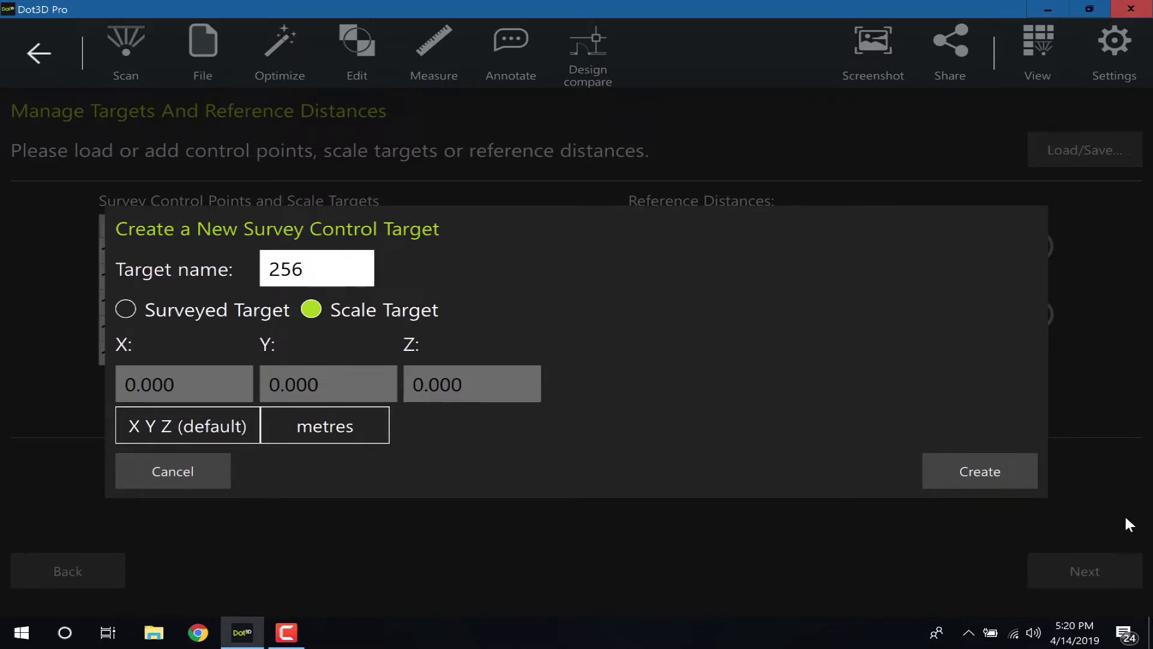
{"action": "left_click", "coordinate": [961, 471]}
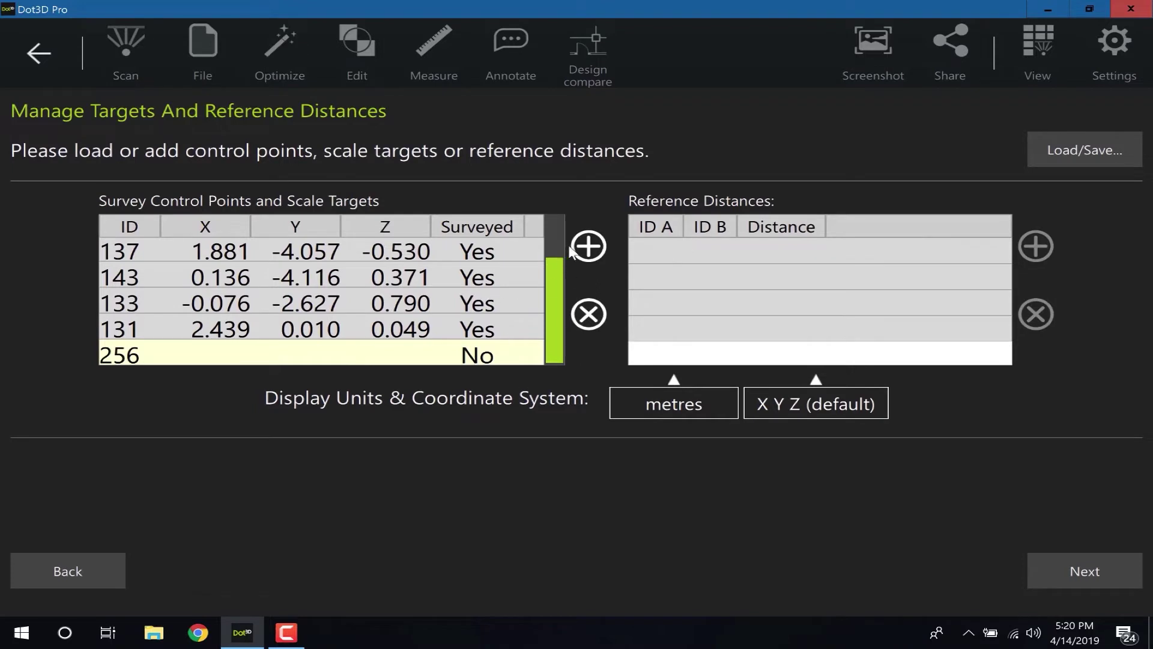
Step: Create a second scale target named 257 in the same list
{"action": "left_click", "coordinate": [592, 245]}
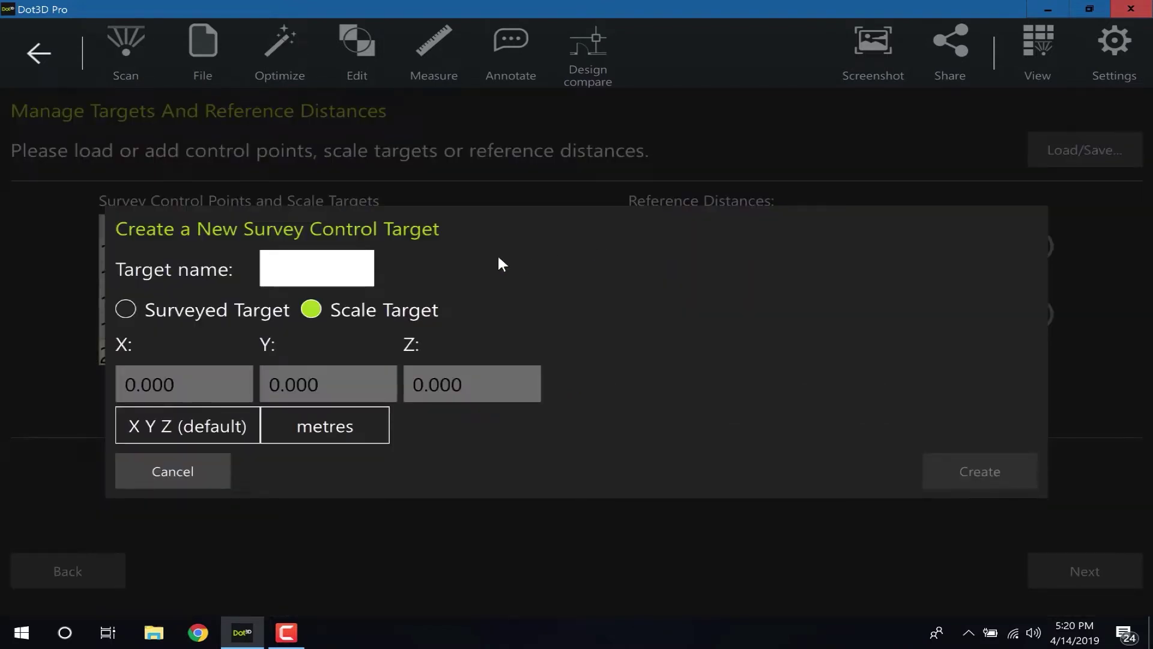
{"action": "left_click", "coordinate": [346, 271]}
{"action": "type", "text": "2"}
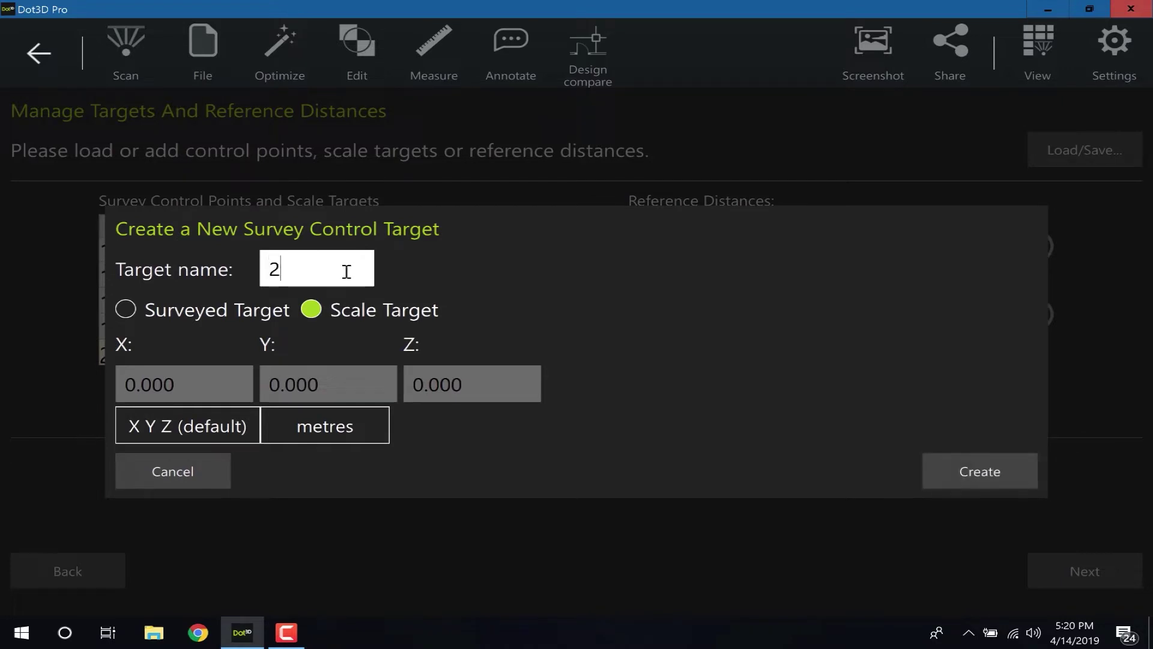
{"action": "type", "text": "57"}
{"action": "left_click", "coordinate": [988, 476]}
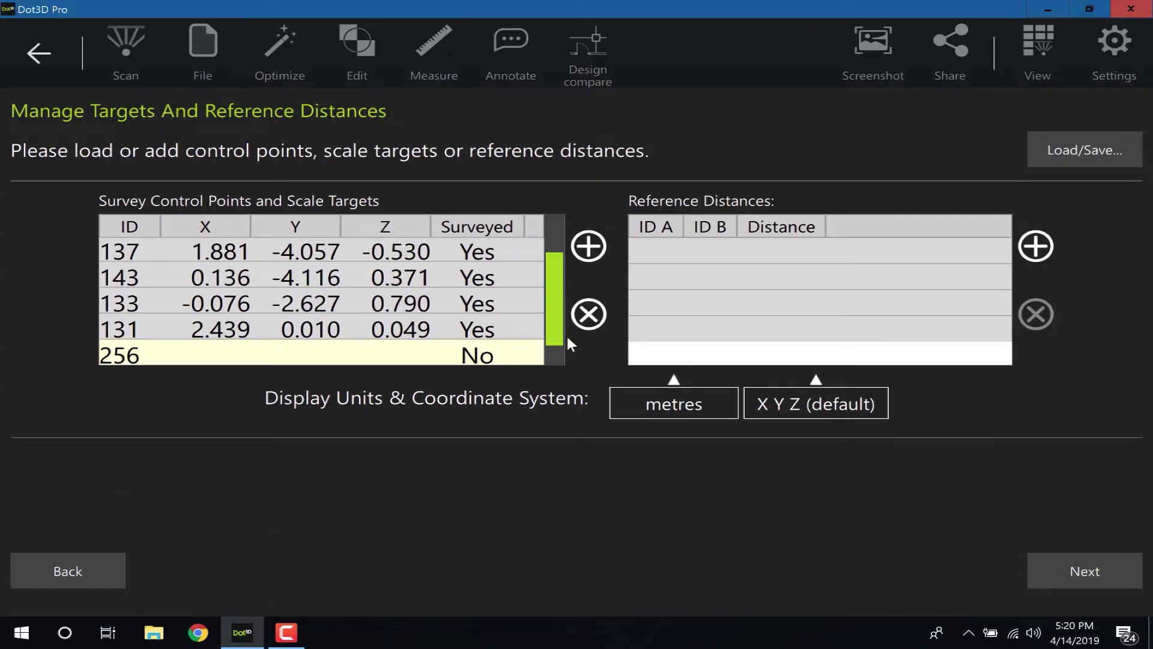
Step: Add a reference distance of 2.1234 metres between scale targets 256 and 257
{"action": "left_click_drag", "start_coordinate": [556, 294], "coordinate": [549, 255]}
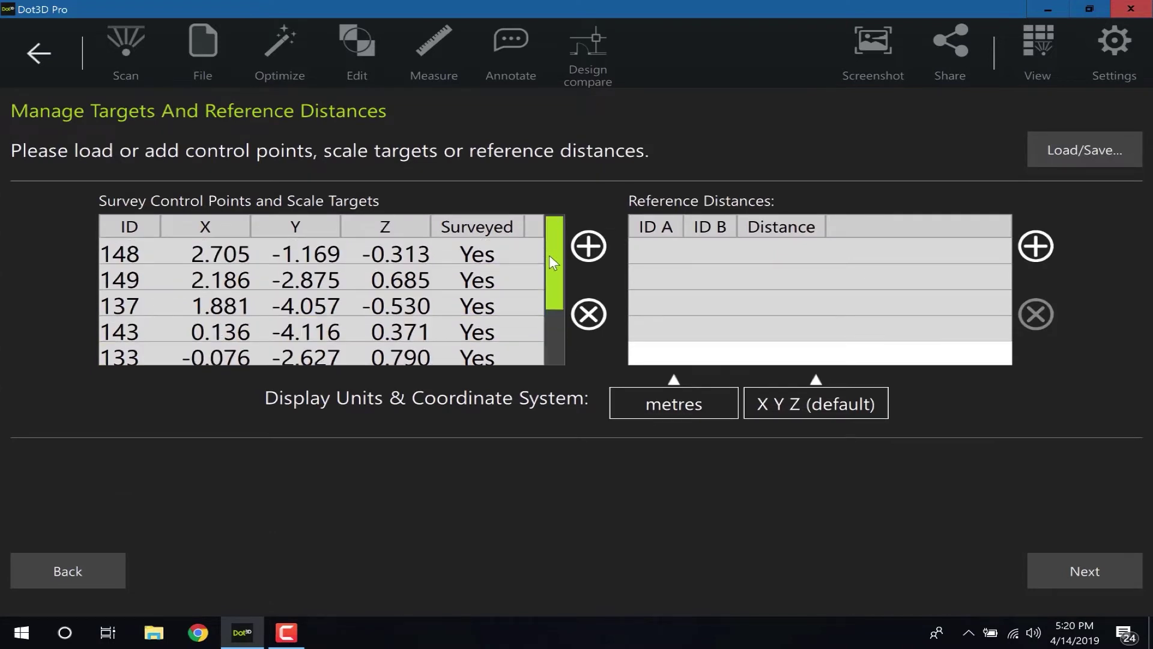
{"action": "left_click", "coordinate": [1036, 247]}
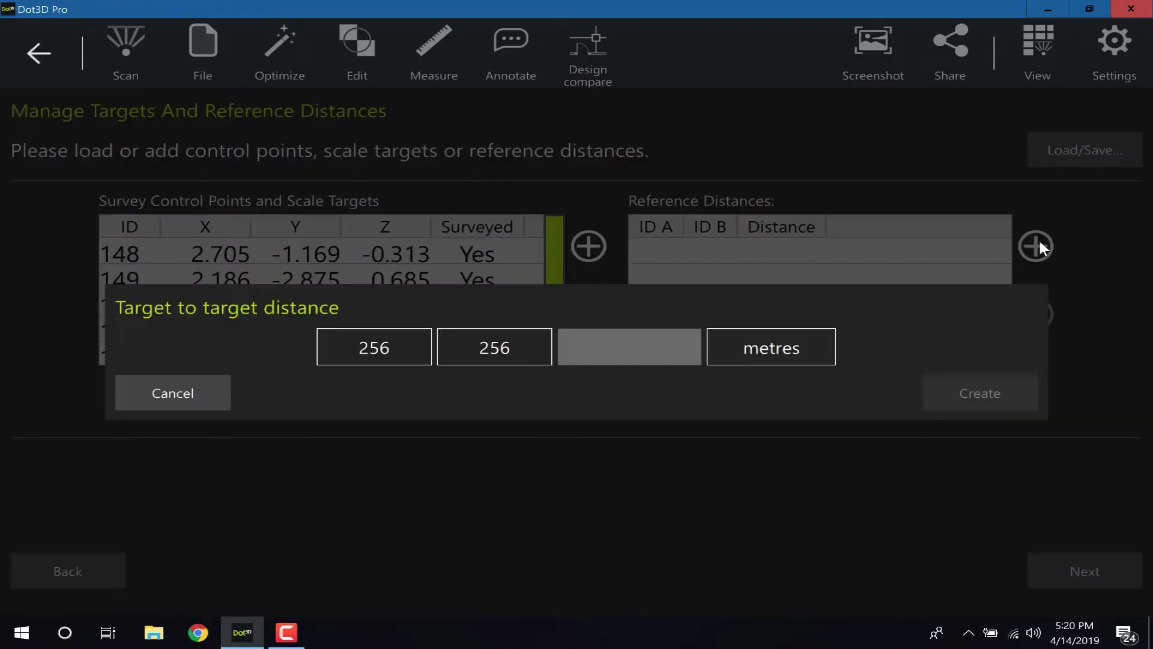
{"action": "left_click", "coordinate": [489, 351]}
{"action": "left_click", "coordinate": [477, 422]}
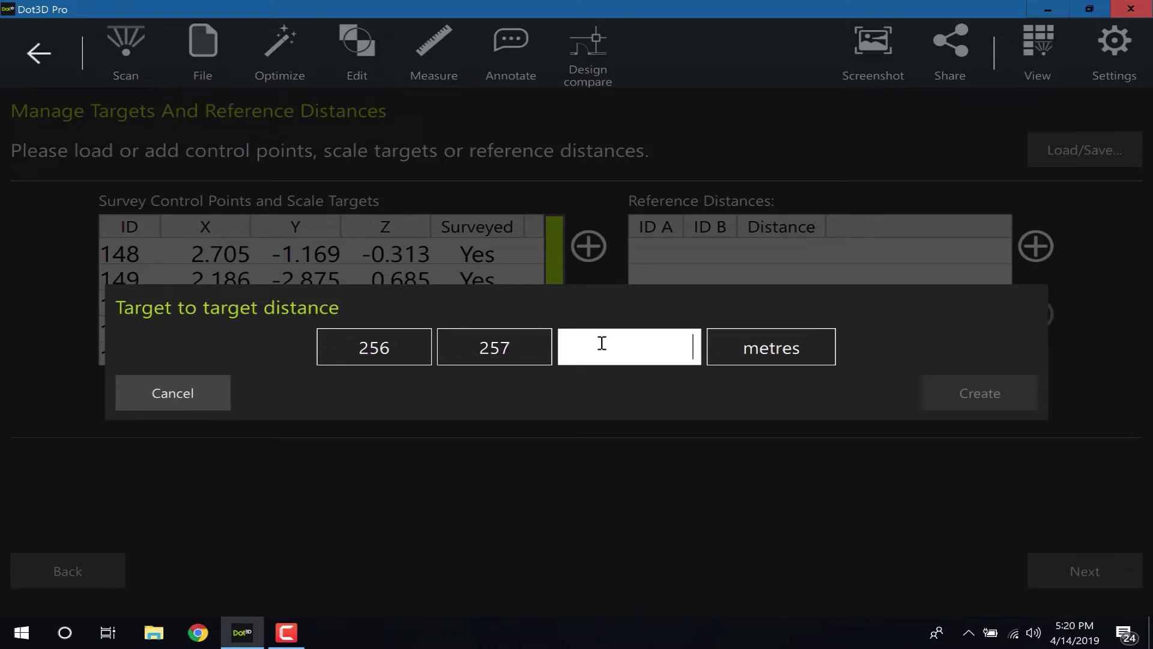
{"action": "type", "text": "2"}
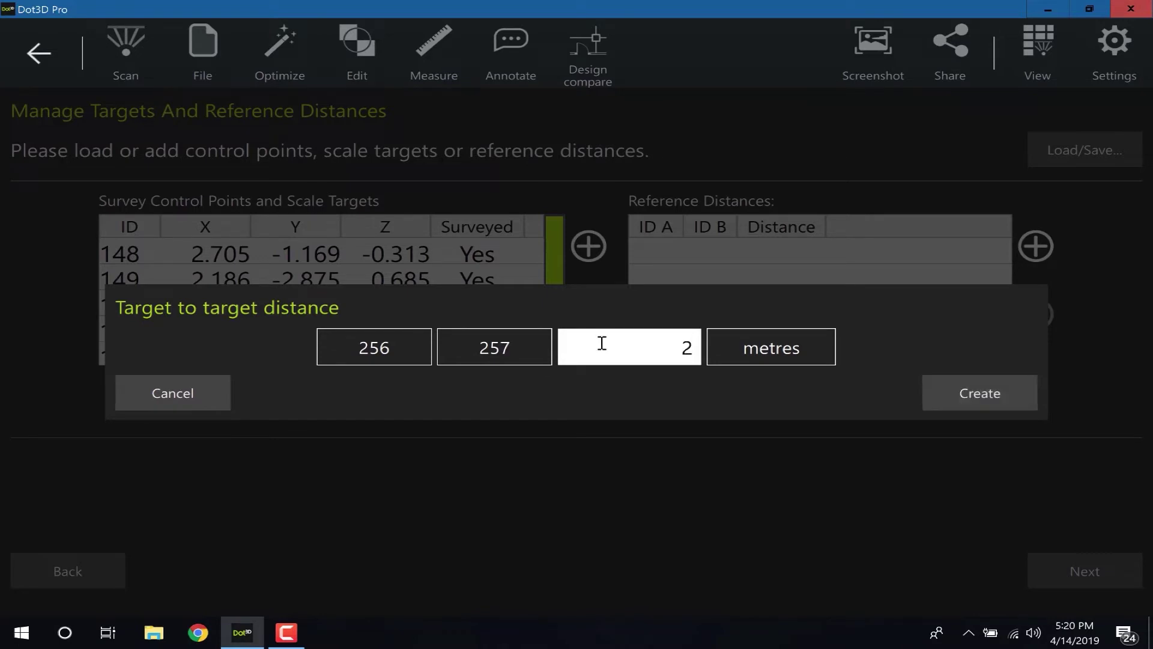
{"action": "type", "text": ".1234"}
{"action": "left_click", "coordinate": [972, 393]}
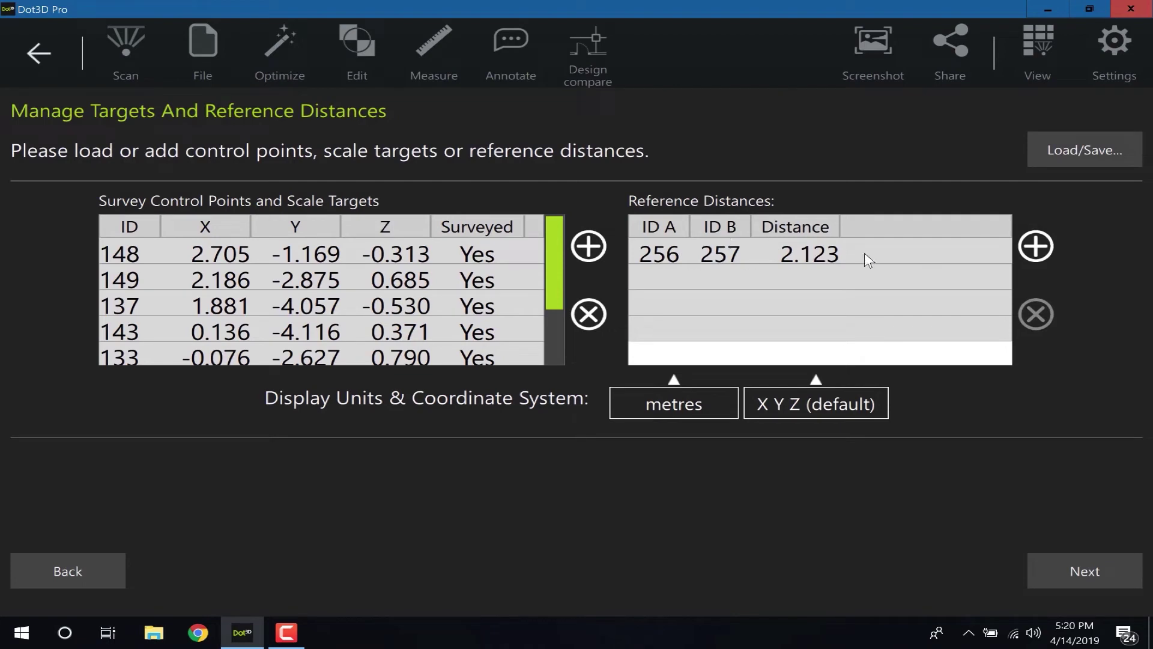
Step: Delete the reference distance between targets 256 and 257
{"action": "left_click", "coordinate": [846, 252]}
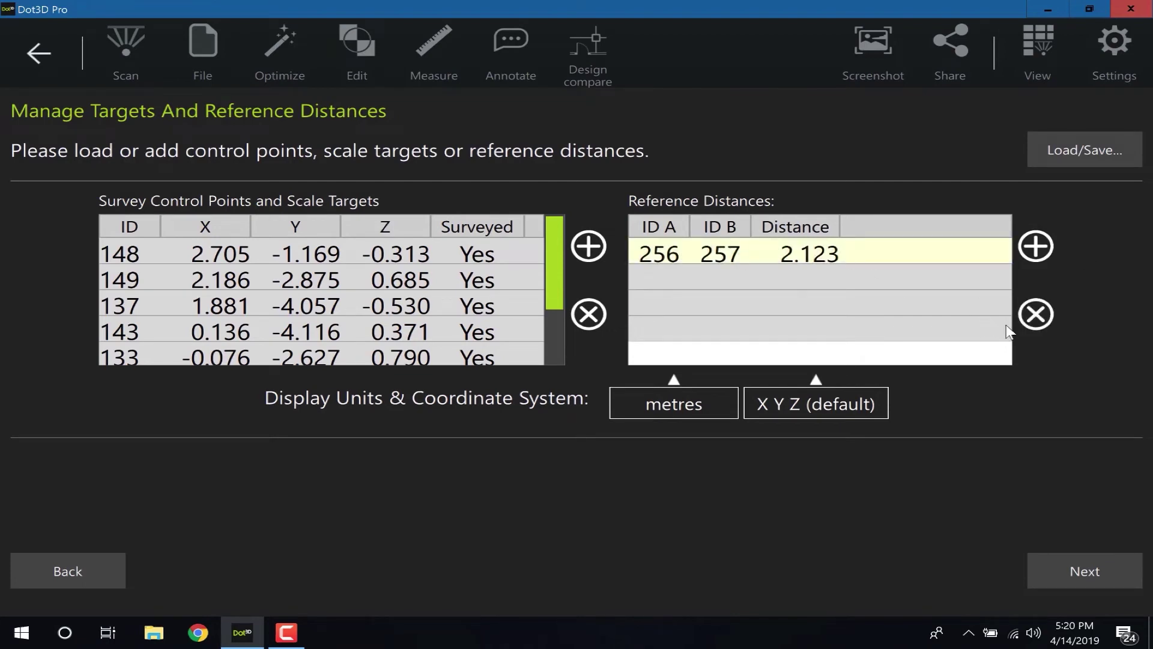
{"action": "left_click", "coordinate": [1041, 317]}
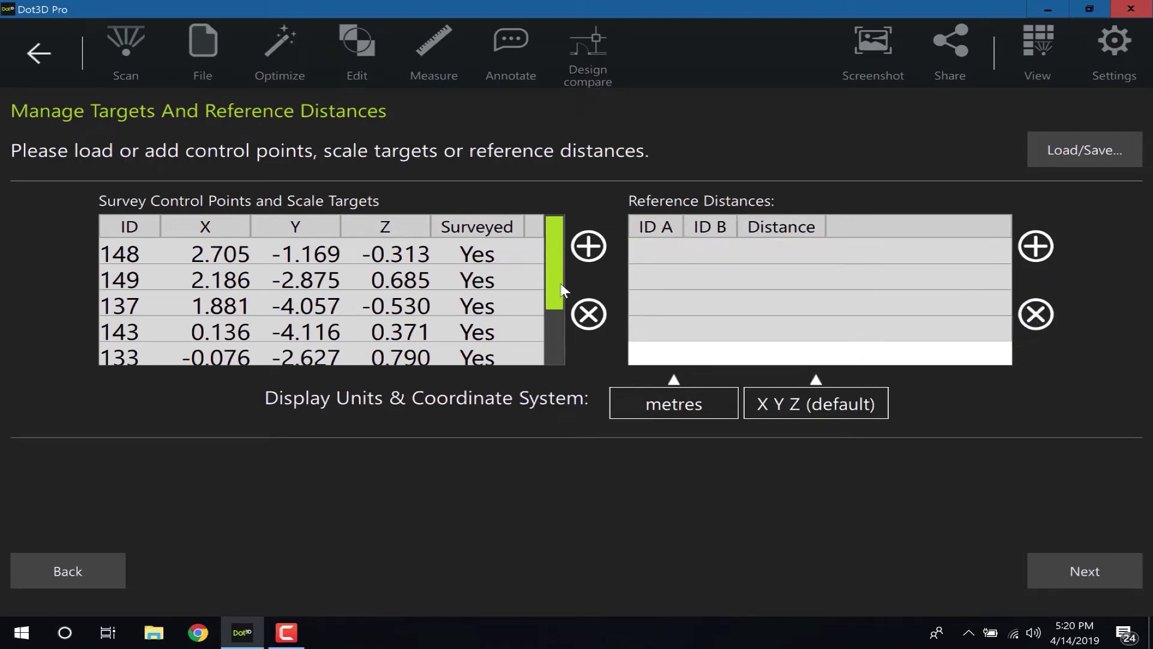
{"action": "left_click_drag", "start_coordinate": [562, 290], "coordinate": [557, 364]}
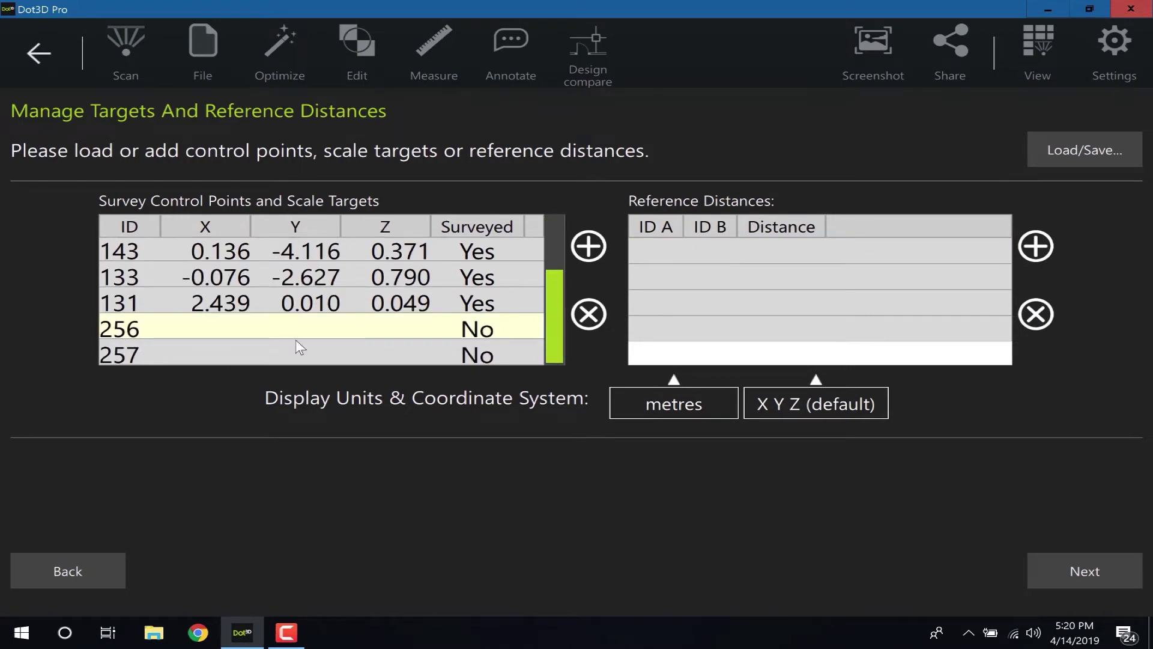
Step: Delete scale targets 256 and 257 from the control list and advance the wizard to the target fit
{"action": "left_click", "coordinate": [598, 308]}
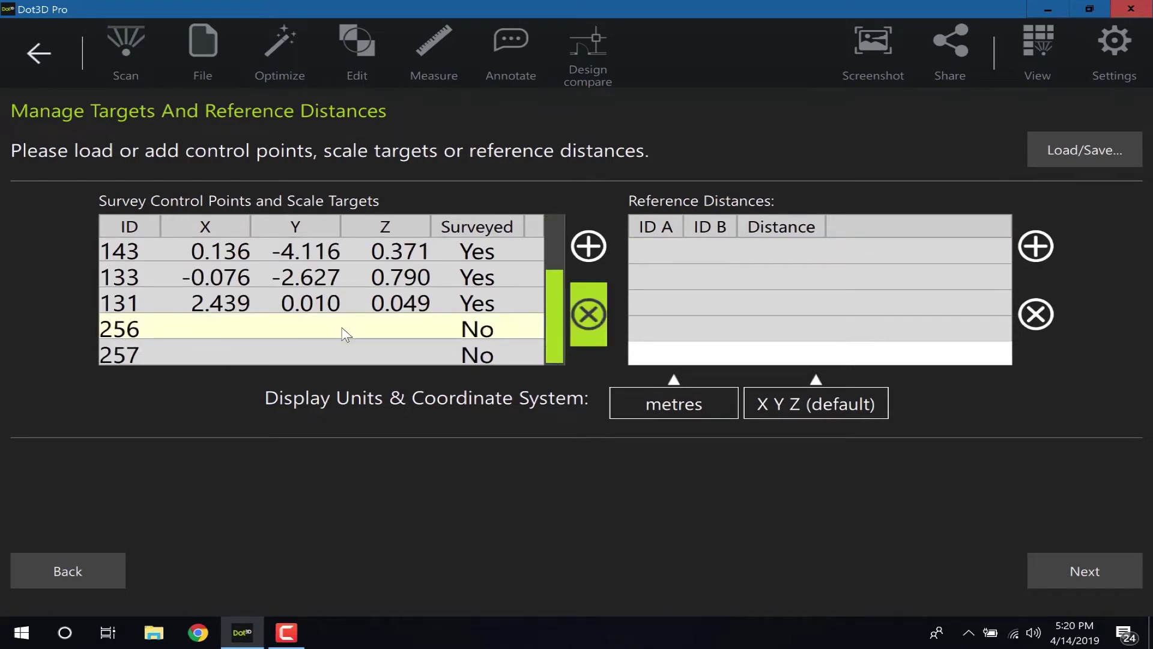
{"action": "left_click", "coordinate": [178, 355]}
{"action": "left_click", "coordinate": [376, 352]}
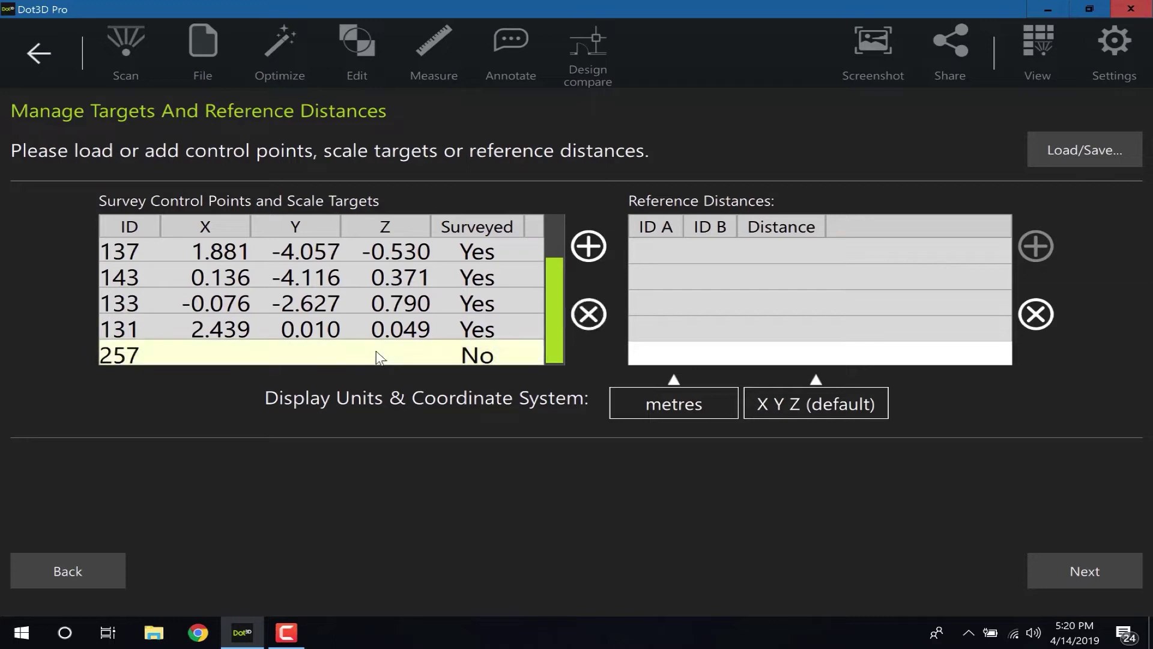
{"action": "left_click", "coordinate": [582, 323]}
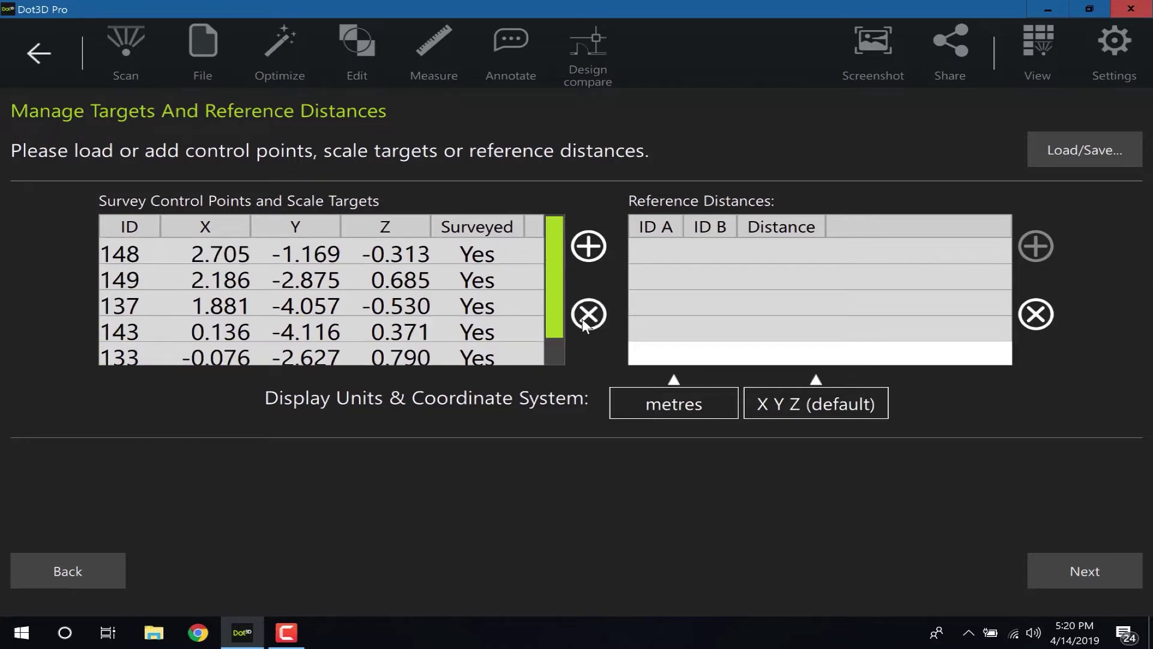
{"action": "left_click", "coordinate": [1091, 564]}
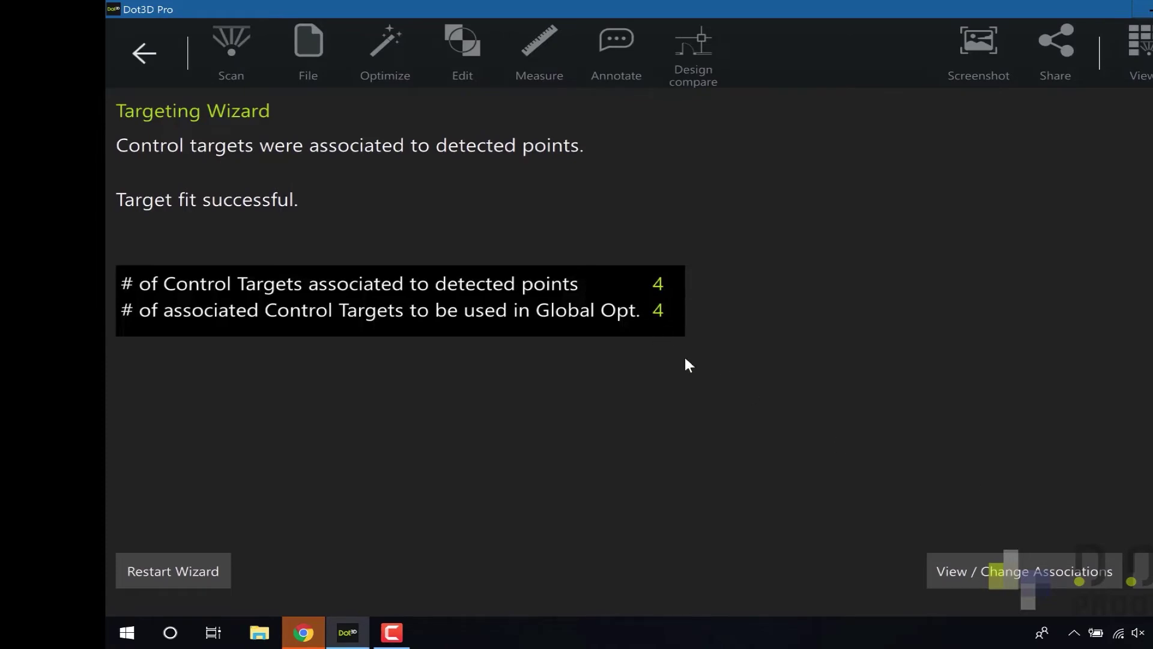
Step: Review the AprilTag associations across all scan frames, then return to the target fit summary
{"action": "left_click", "coordinate": [1002, 570]}
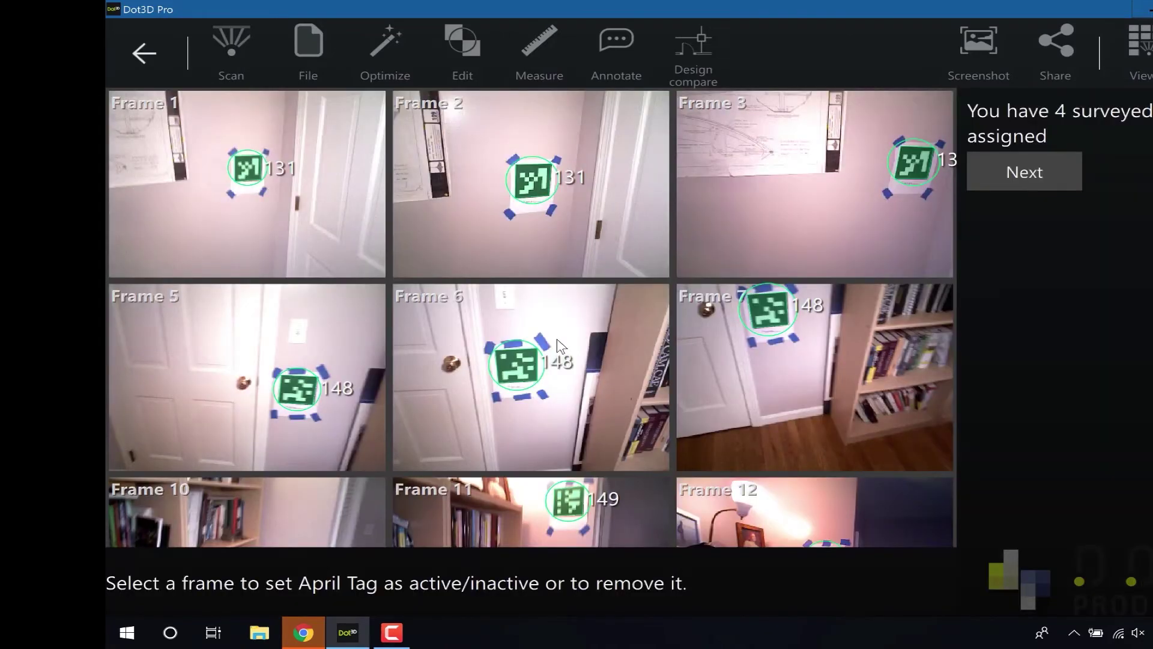
{"action": "scroll", "coordinate": [557, 339], "scroll_direction": "down", "scroll_amount": 2}
{"action": "scroll", "coordinate": [556, 339], "scroll_direction": "down", "scroll_amount": 15}
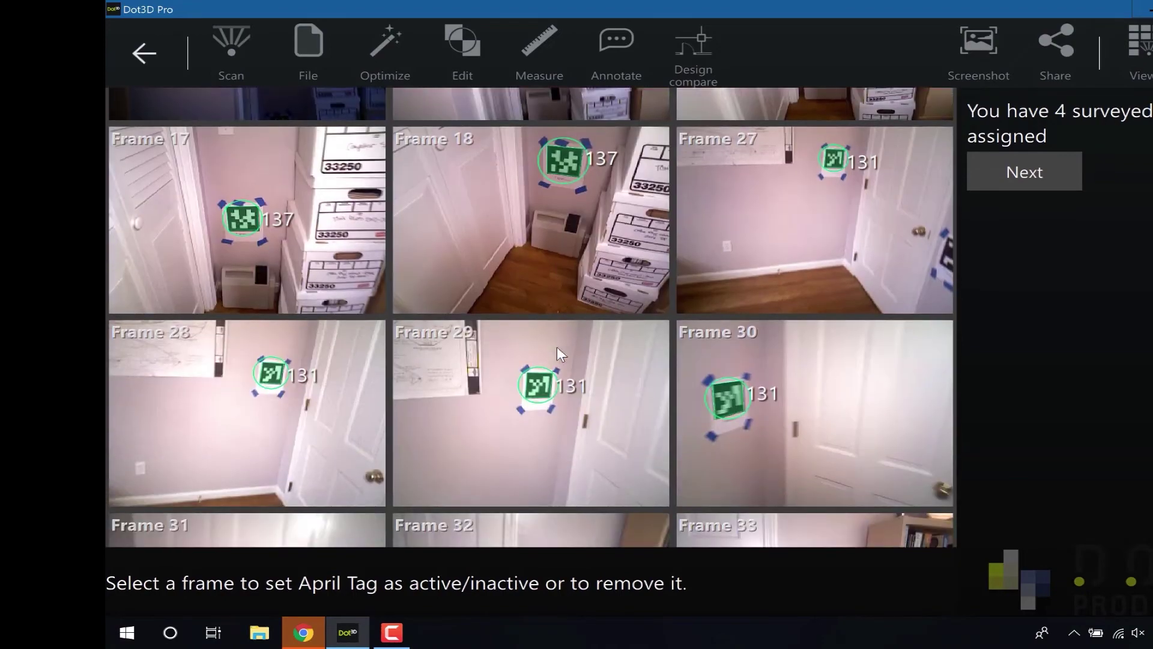
{"action": "scroll", "coordinate": [557, 347], "scroll_direction": "down", "scroll_amount": 5}
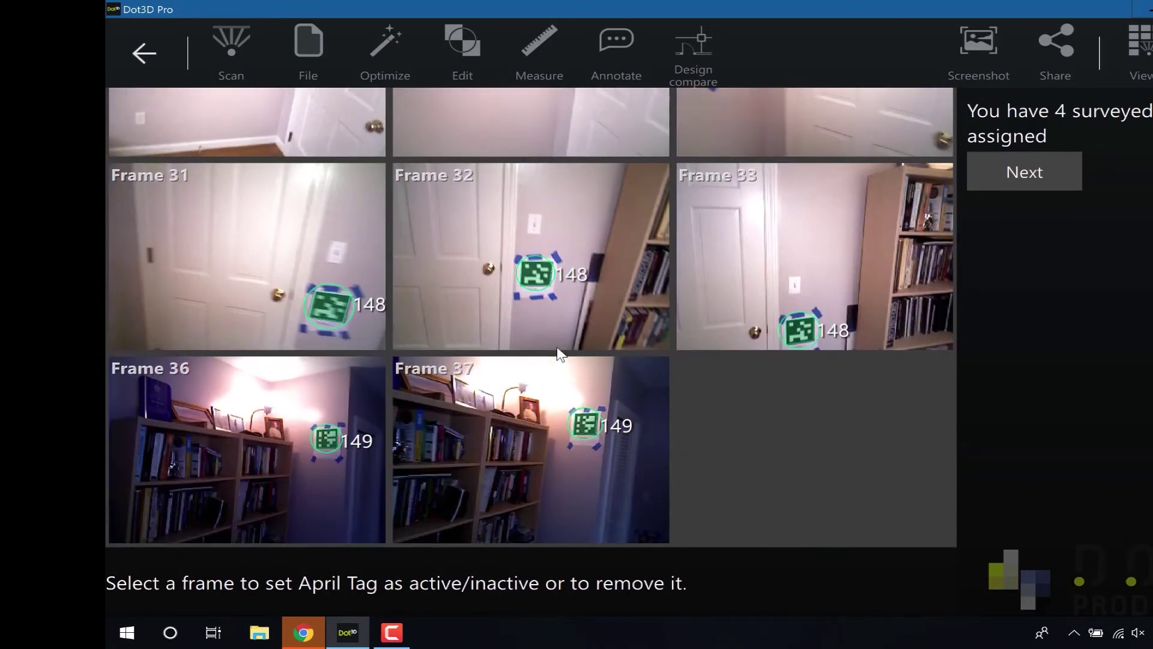
{"action": "scroll", "coordinate": [558, 349], "scroll_direction": "up", "scroll_amount": 20}
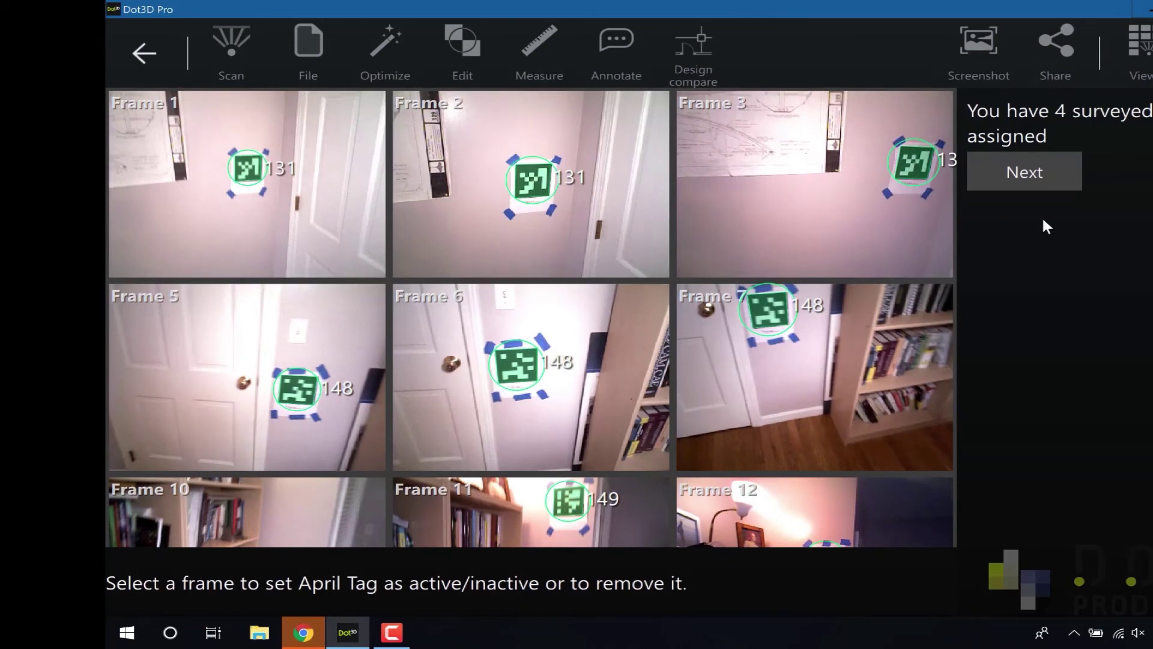
{"action": "left_click", "coordinate": [1030, 173]}
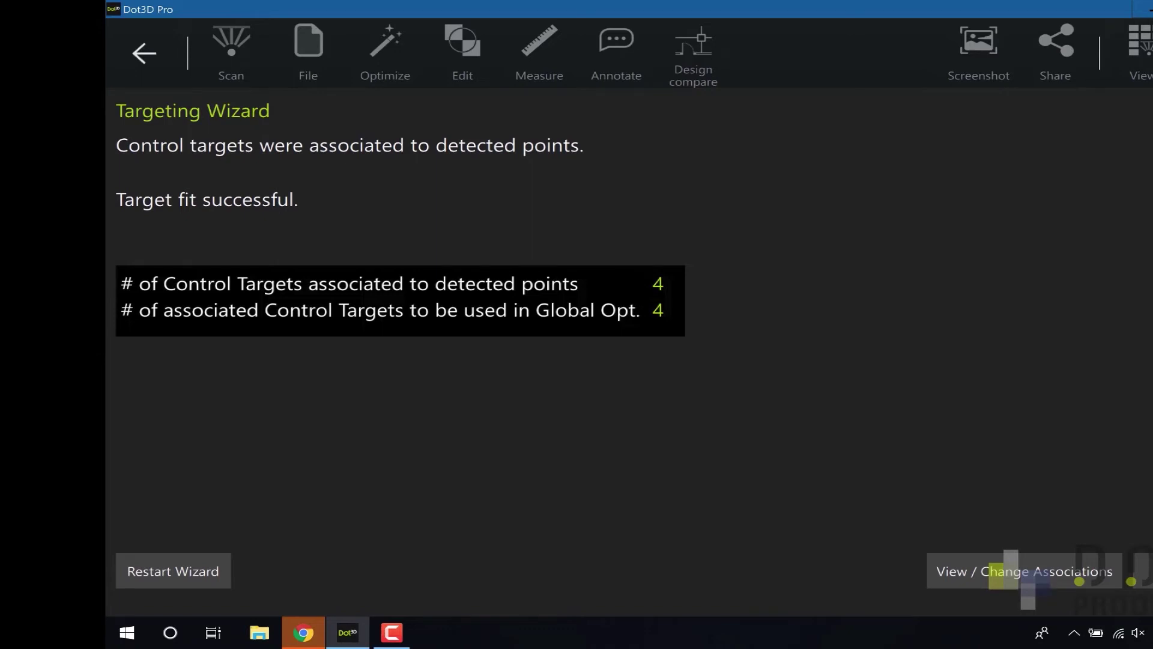
Step: Finish the Targeting Wizard and optimize the scene using April Tags for loop closure and Hard Targeting
{"action": "left_click", "coordinate": [1142, 570]}
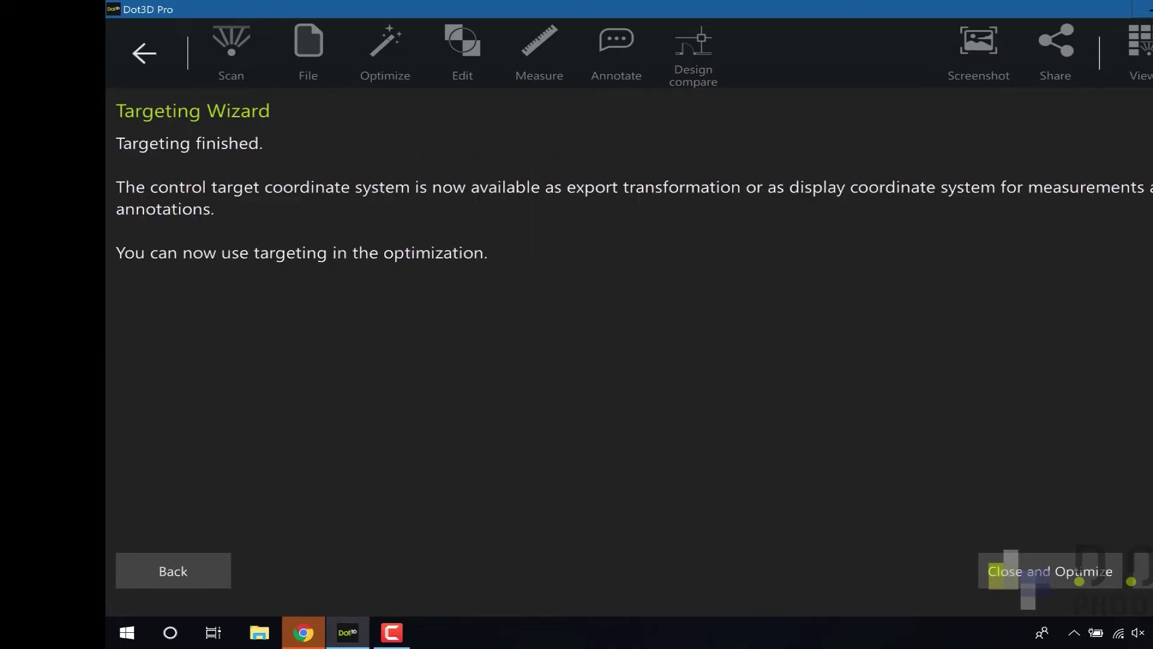
{"action": "left_click", "coordinate": [1030, 574]}
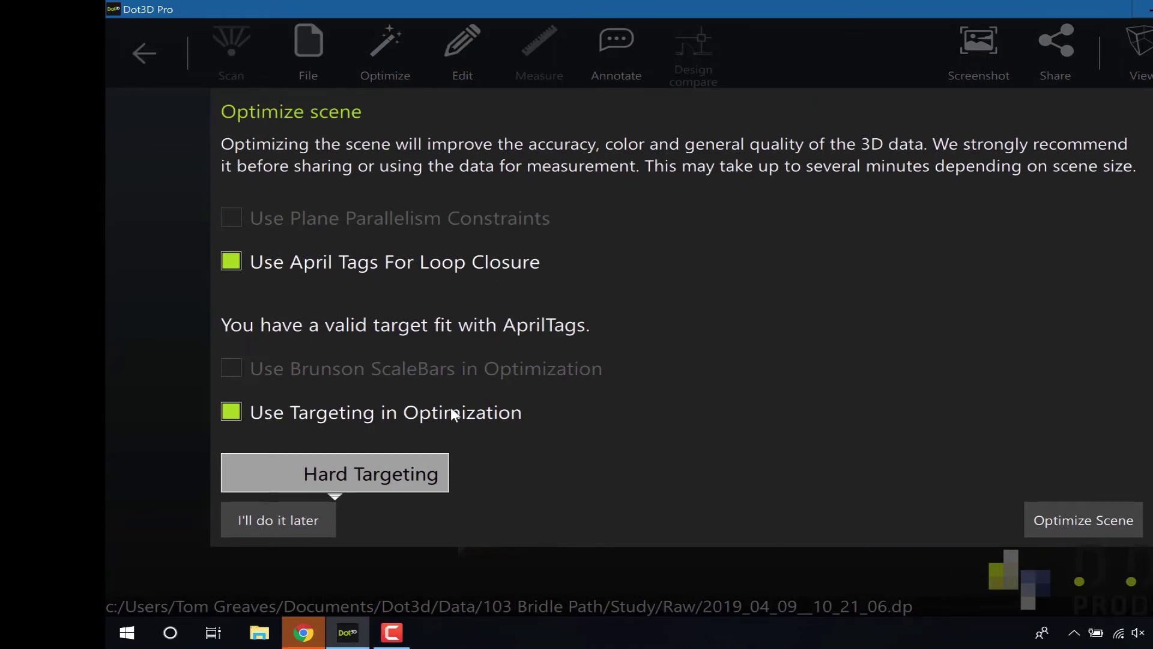
{"action": "left_click", "coordinate": [367, 486]}
{"action": "left_click", "coordinate": [366, 480]}
{"action": "left_click", "coordinate": [1094, 523]}
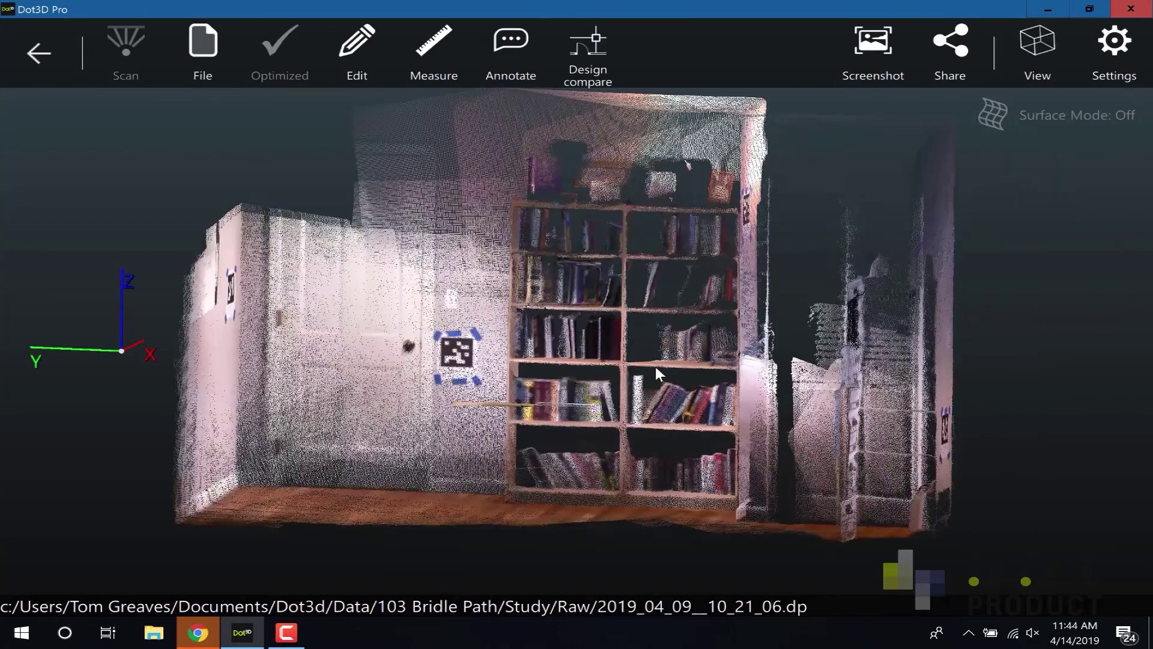
Step: Export the detected AprilTags to the Control folder as 2019_04_09__10_21_06_tags_pos text, in metres with the Control Targets transform
{"action": "left_click", "coordinate": [1037, 45]}
{"action": "left_click", "coordinate": [200, 51]}
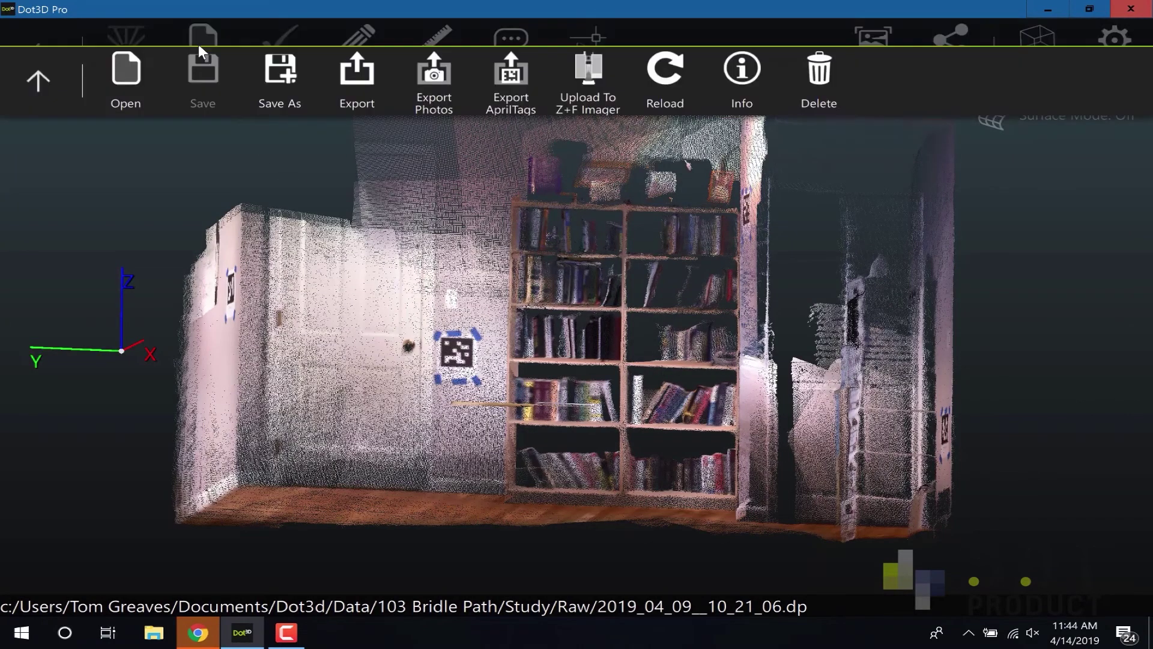
{"action": "left_click", "coordinate": [511, 77]}
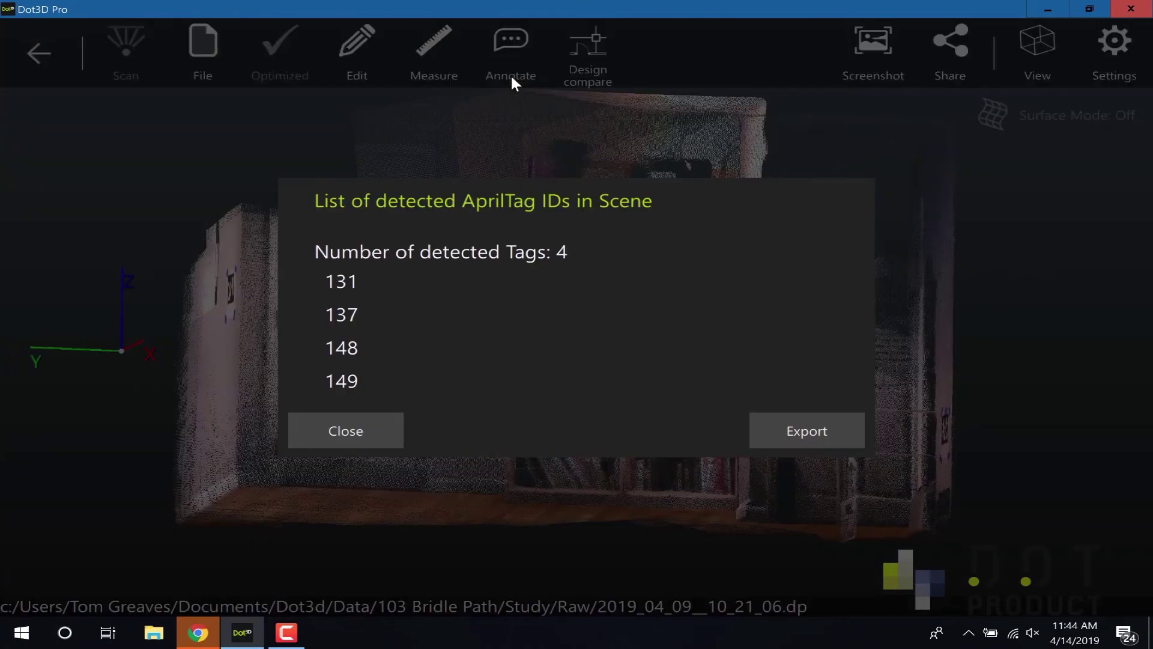
{"action": "left_click", "coordinate": [830, 429]}
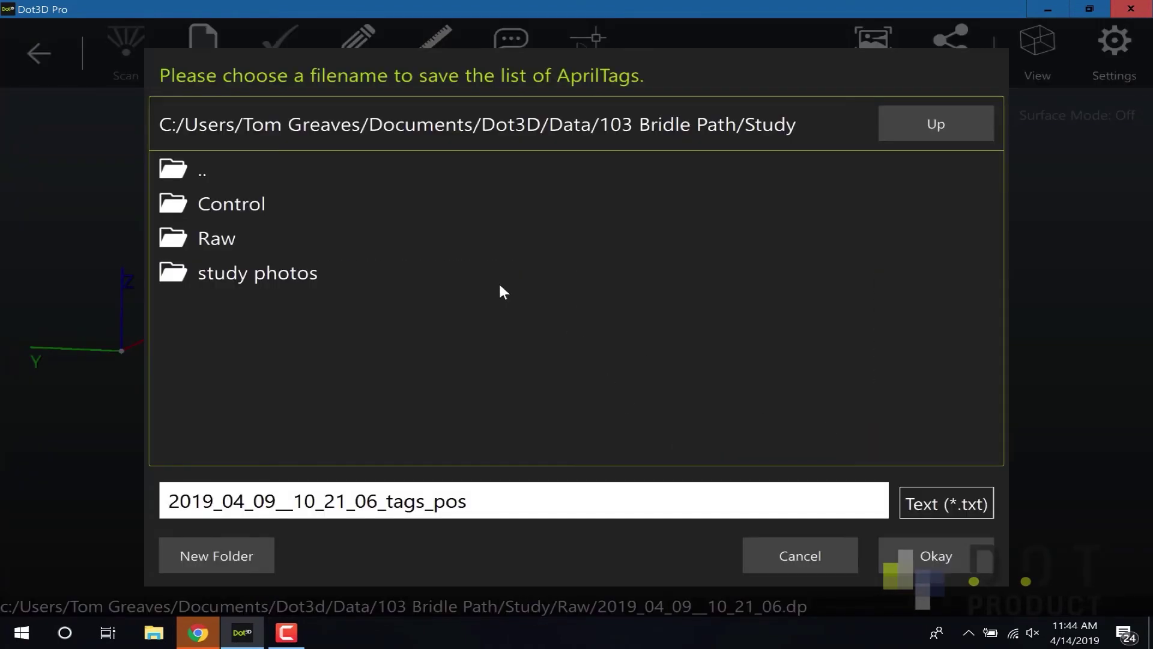
{"action": "left_click", "coordinate": [213, 202]}
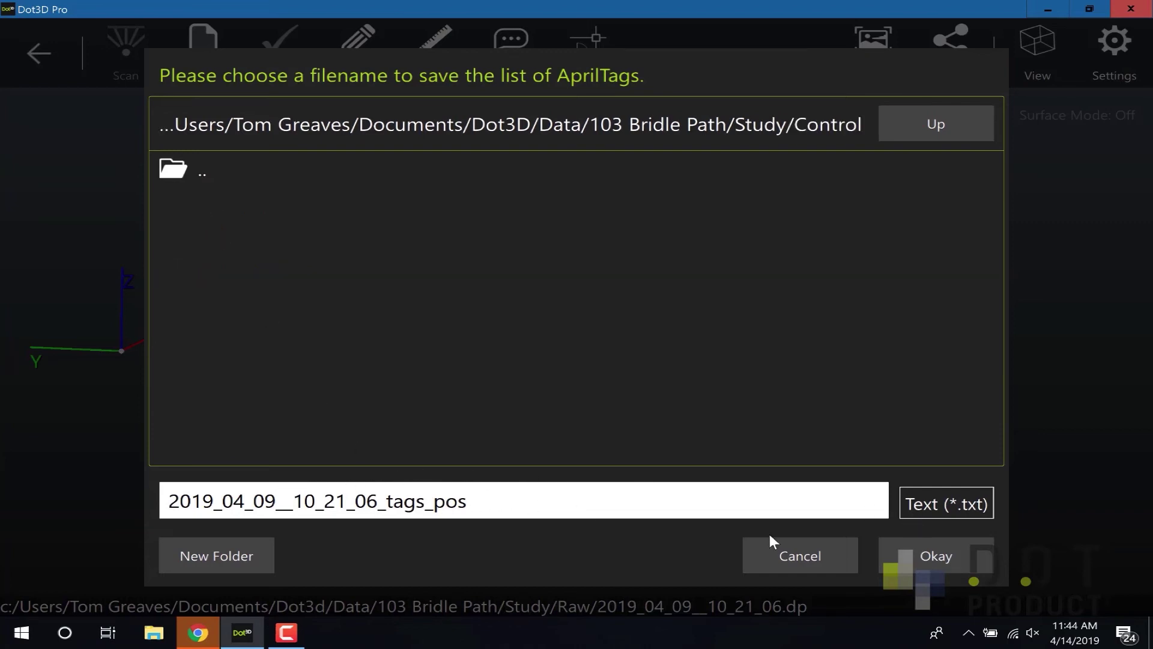
{"action": "left_click", "coordinate": [955, 557]}
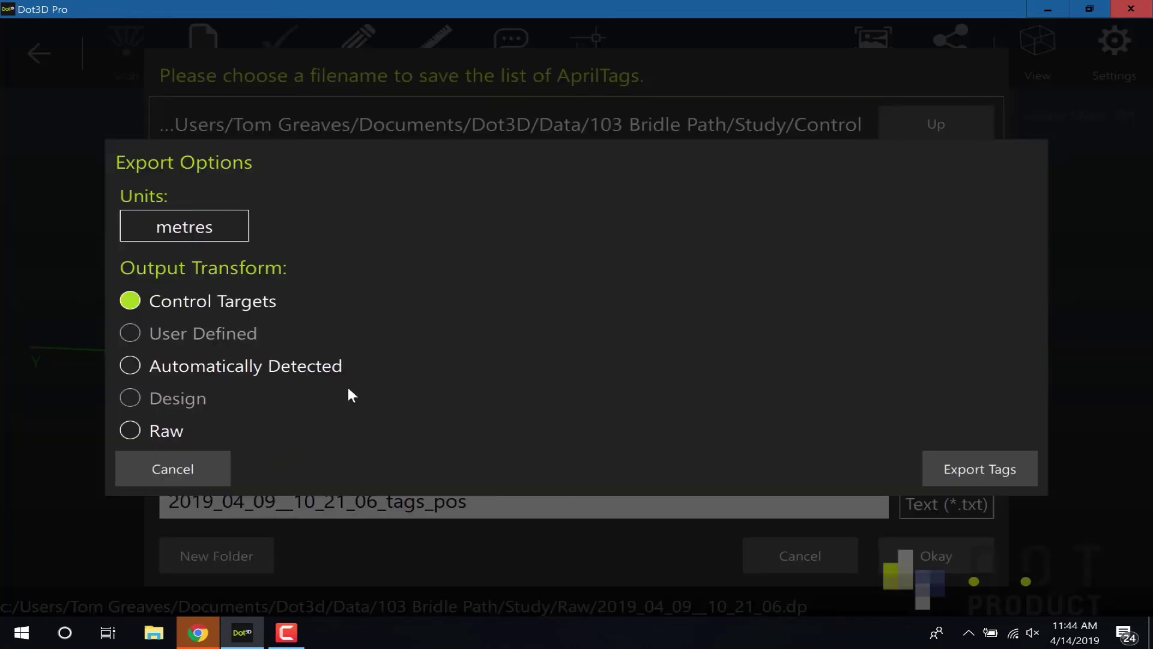
{"action": "left_click", "coordinate": [991, 466]}
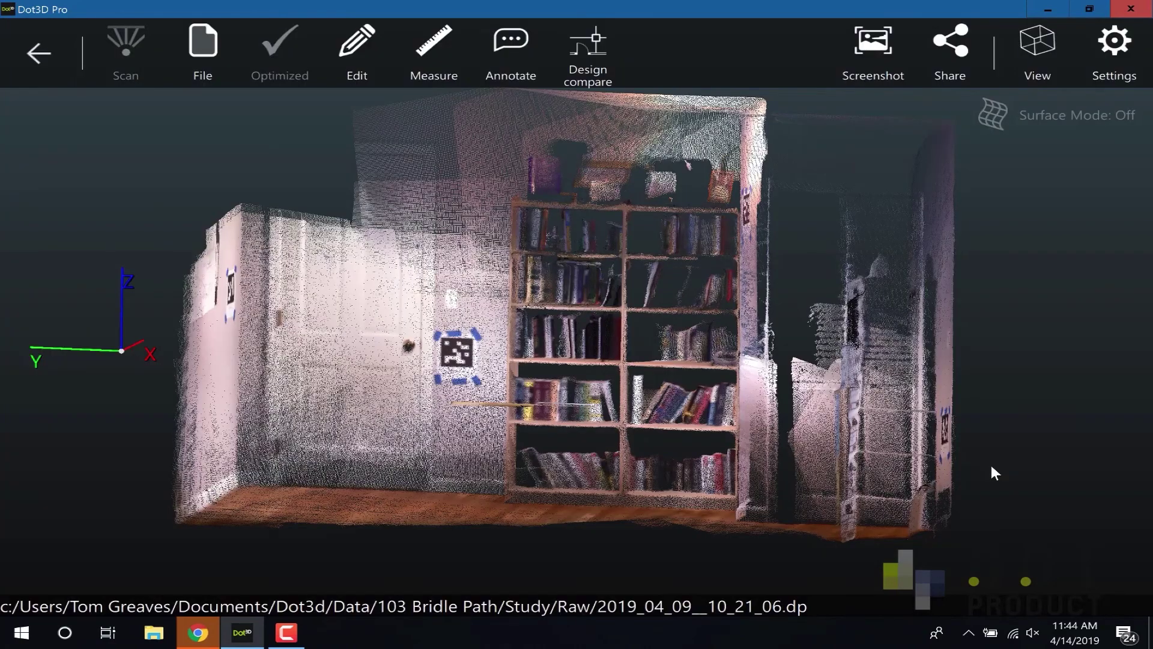
Step: Save the scene in the Study folder as StudySurveyedWithAprilTags.dp with the Control Targets output transform
{"action": "left_click", "coordinate": [193, 43]}
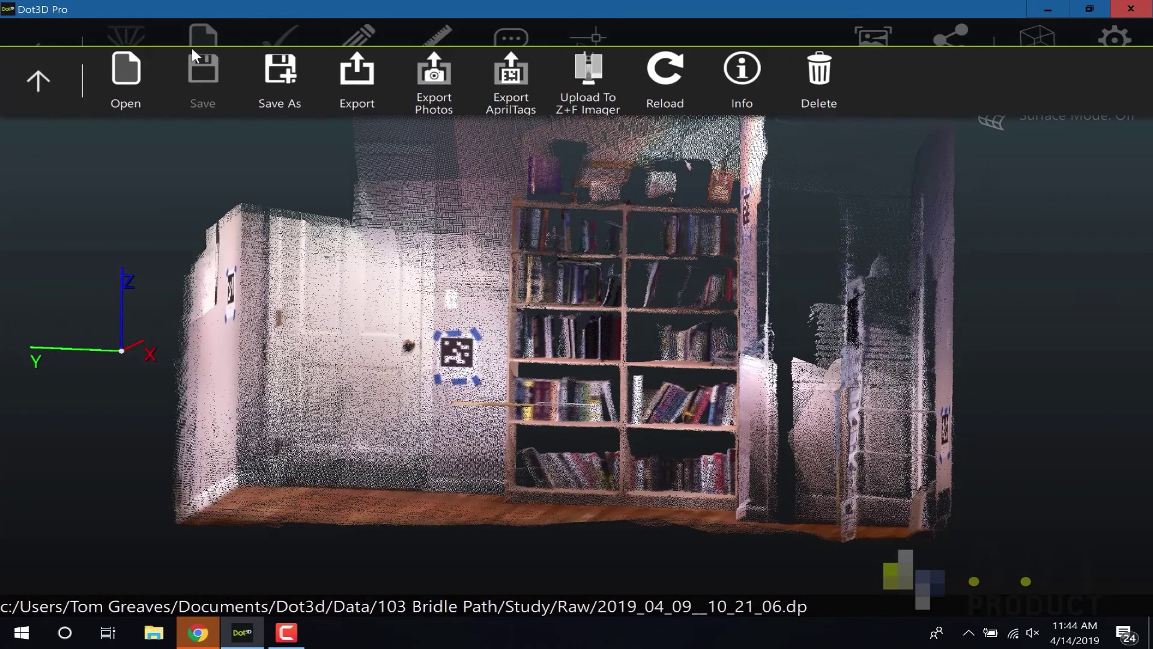
{"action": "left_click", "coordinate": [274, 63]}
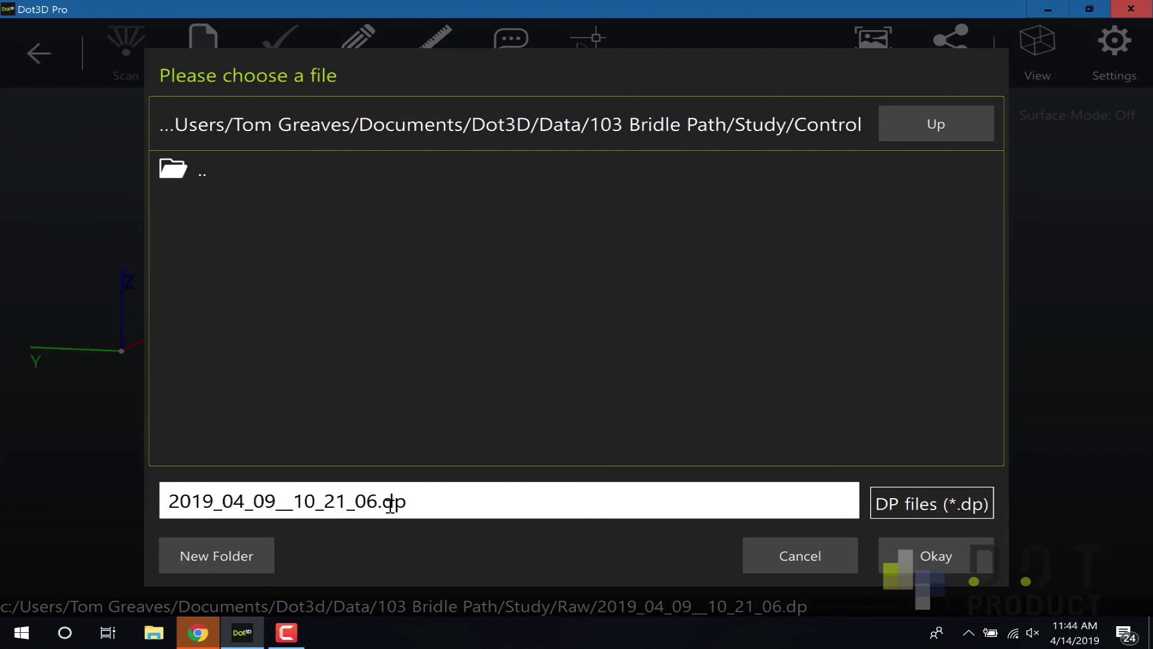
{"action": "left_click", "coordinate": [182, 172]}
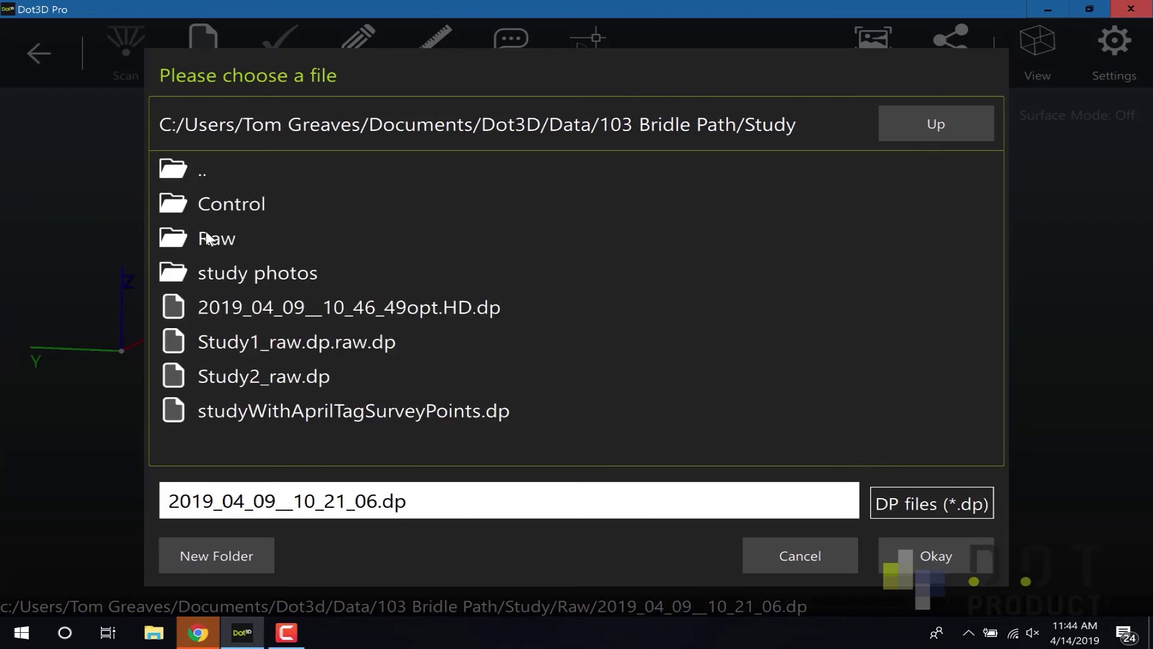
{"action": "left_click", "coordinate": [373, 498]}
{"action": "left_click", "coordinate": [375, 499]}
{"action": "left_click_drag", "start_coordinate": [374, 499], "coordinate": [119, 492]}
{"action": "type", "text": "StudySurveyedWith"}
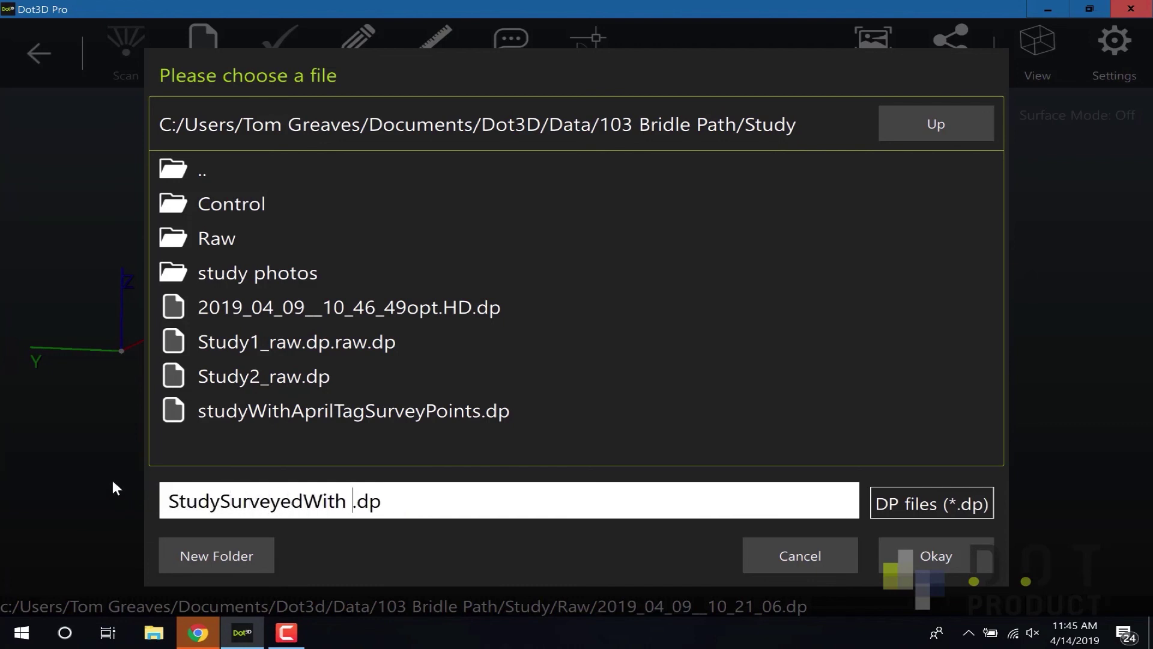
{"action": "key", "text": "BackSpace"}
{"action": "type", "text": "AprilTags"}
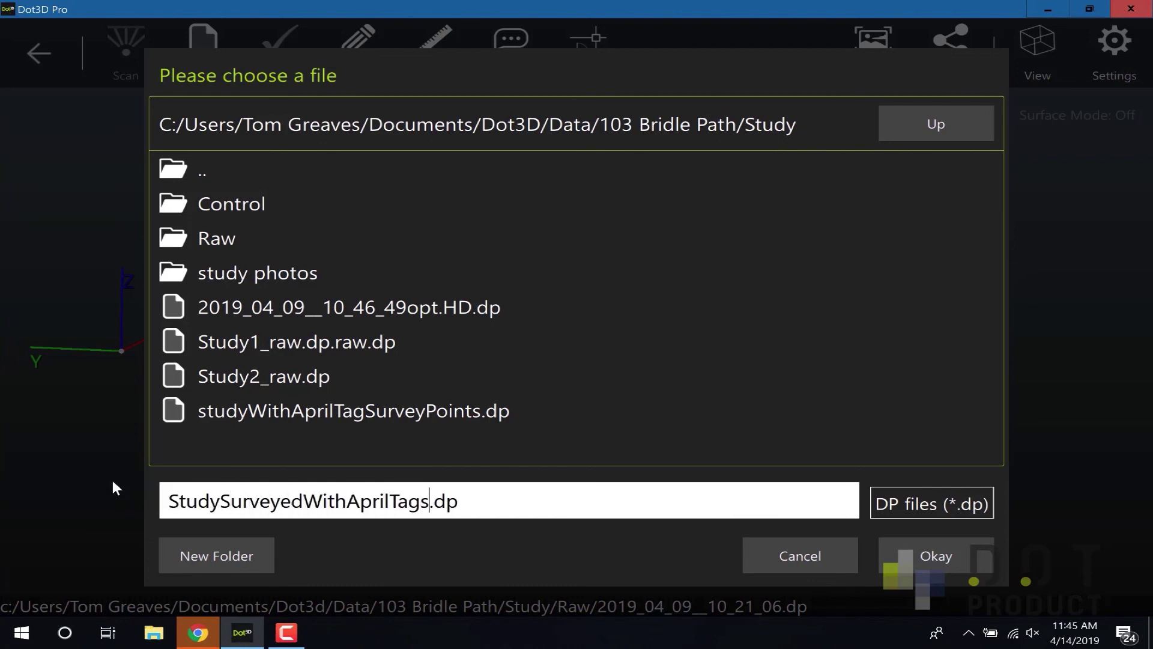
{"action": "left_click", "coordinate": [902, 556]}
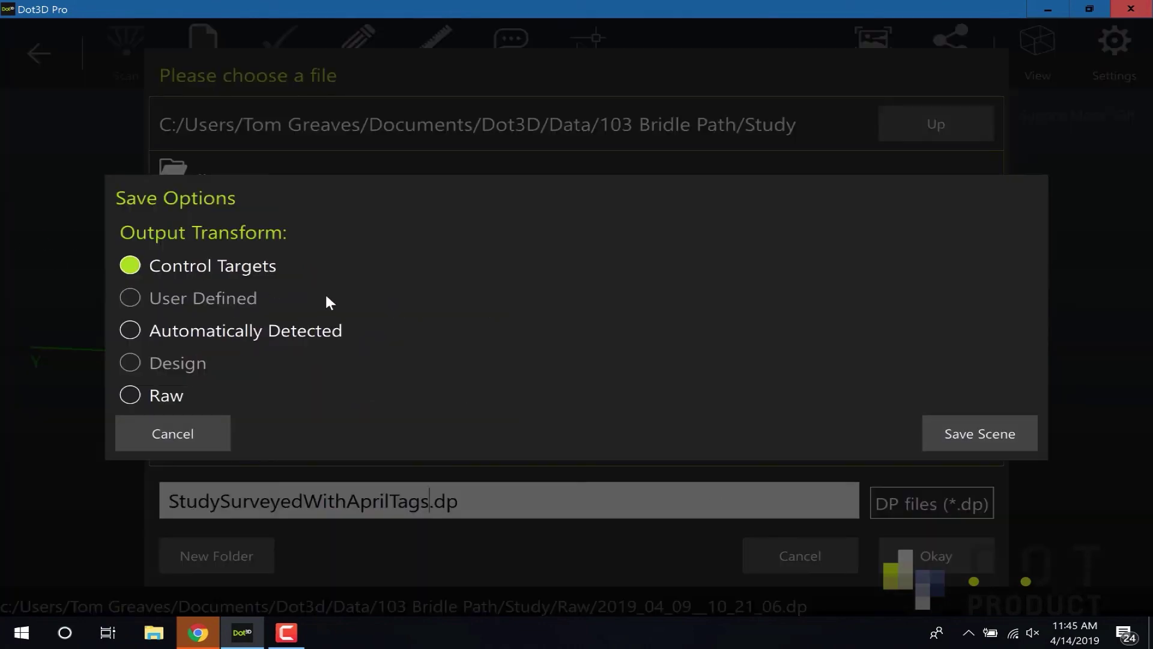
{"action": "left_click", "coordinate": [989, 436]}
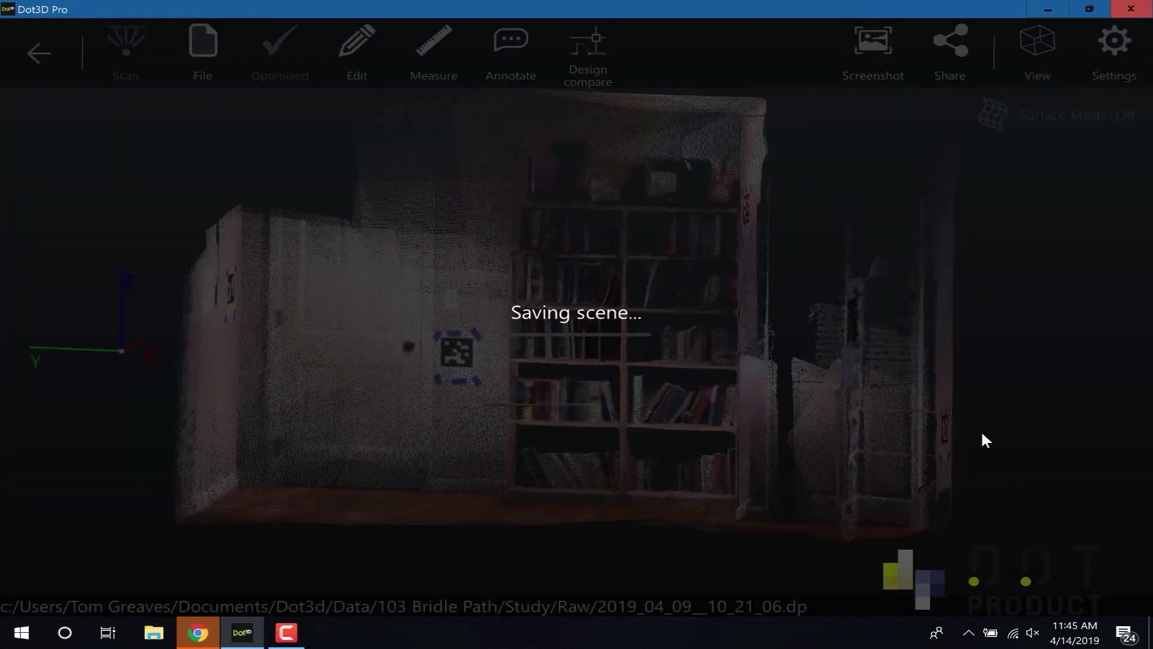